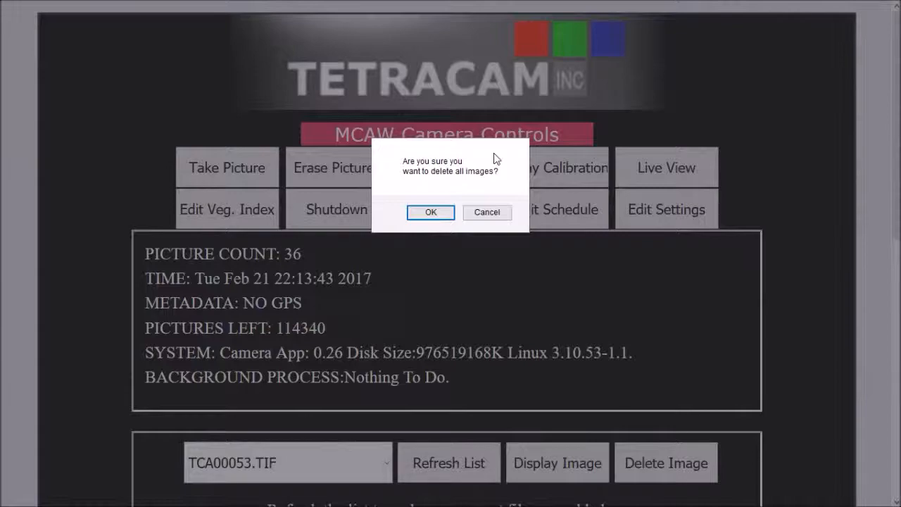
Step: Cancel the deletion of all images and set the camera's date and time
{"action": "left_click", "coordinate": [485, 213]}
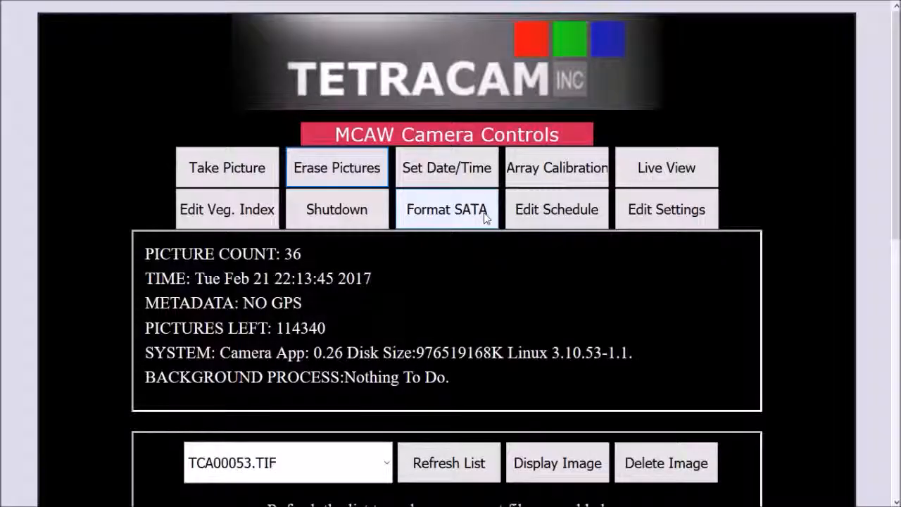
{"action": "left_click", "coordinate": [462, 169]}
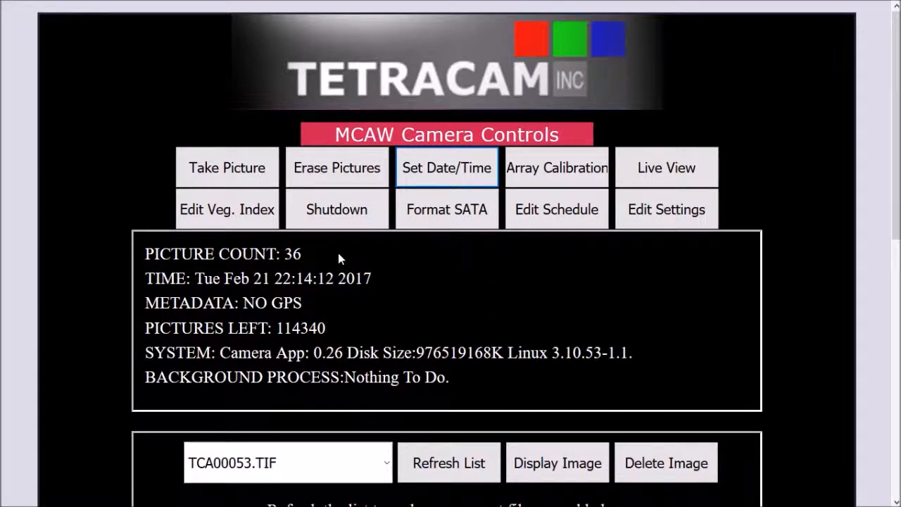
Step: Open the vegetation index setup and review the Index ID choices for the first extraction
{"action": "left_click", "coordinate": [236, 208]}
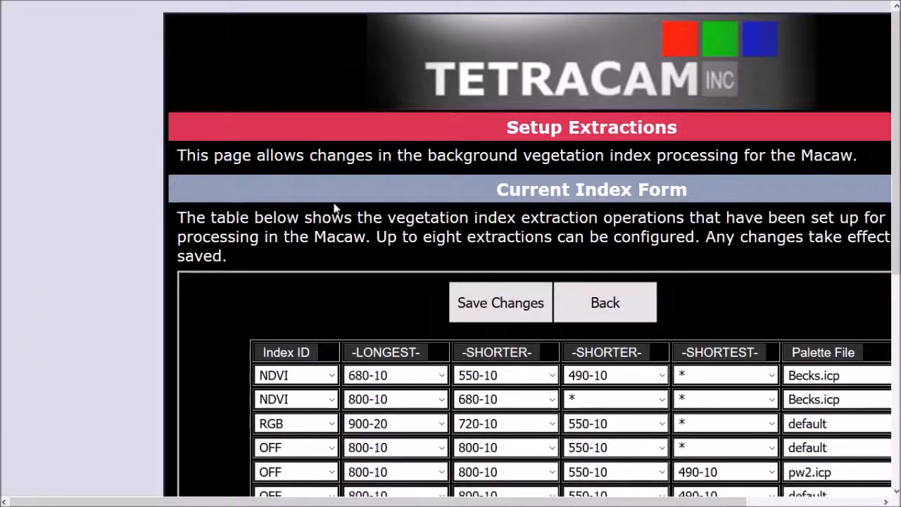
{"action": "scroll", "coordinate": [584, 208], "scroll_direction": "down", "scroll_amount": 3}
{"action": "left_click_drag", "start_coordinate": [398, 505], "coordinate": [532, 504]}
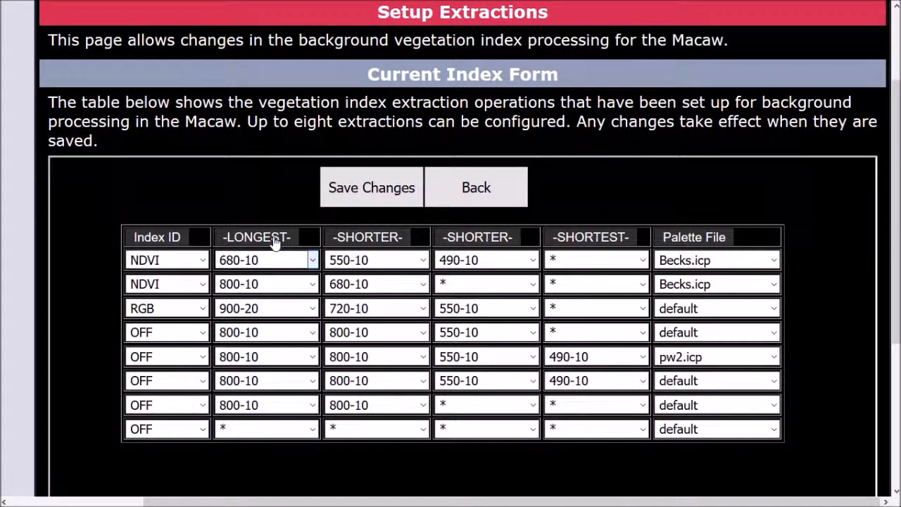
{"action": "left_click", "coordinate": [203, 261]}
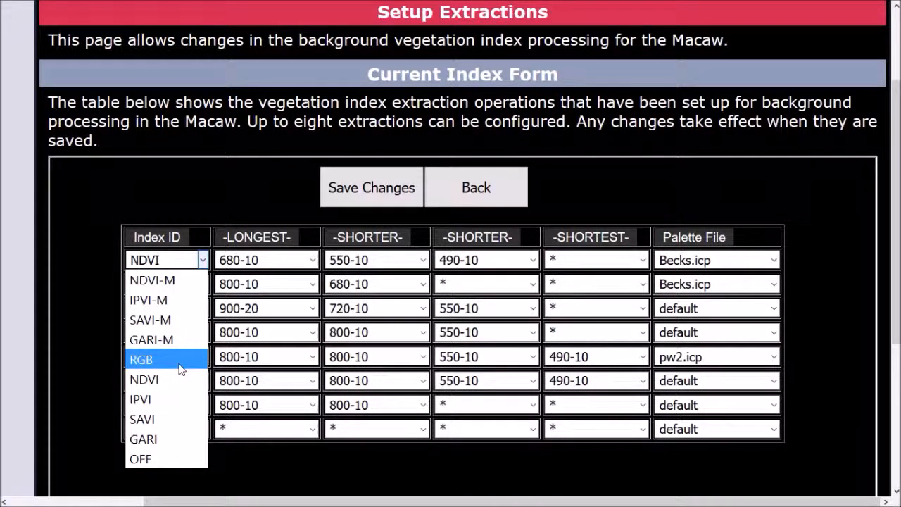
{"action": "left_click", "coordinate": [197, 207]}
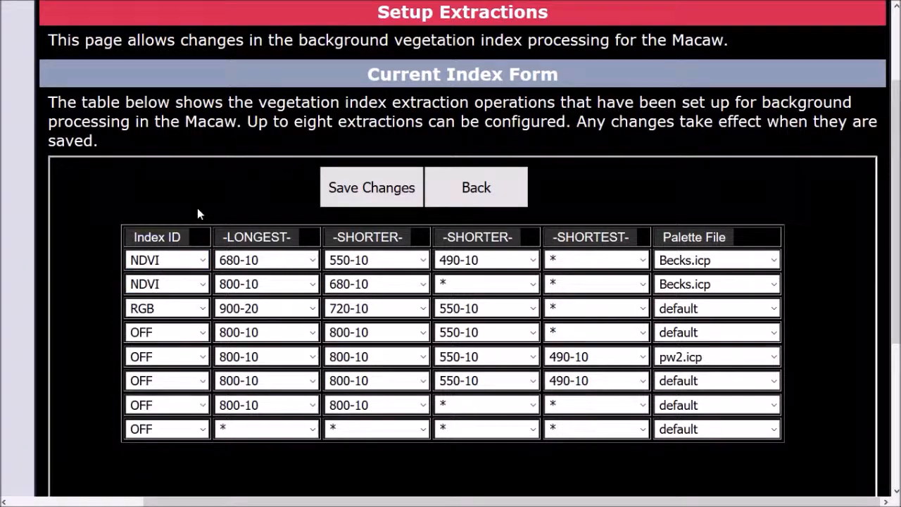
Step: Review the first extraction's longest-wavelength and palette file choices, then return to the camera controls without saving
{"action": "left_click", "coordinate": [312, 260]}
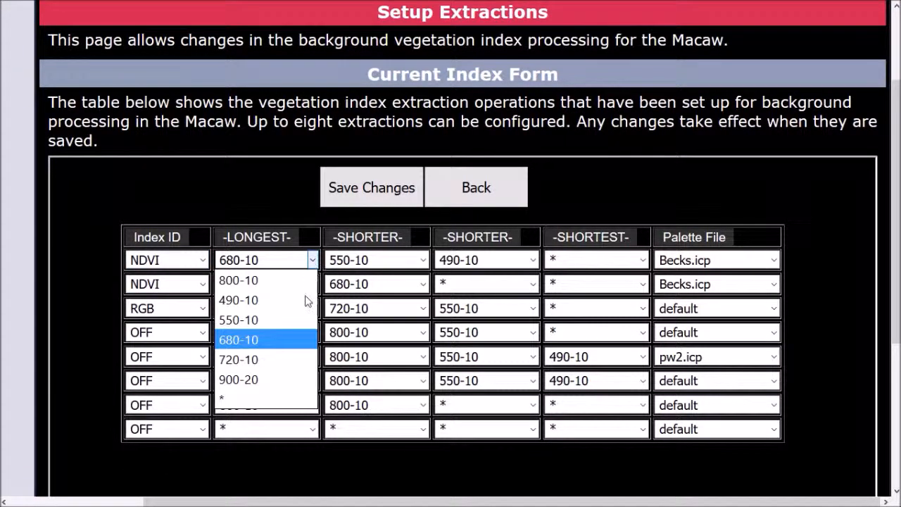
{"action": "left_click", "coordinate": [273, 340]}
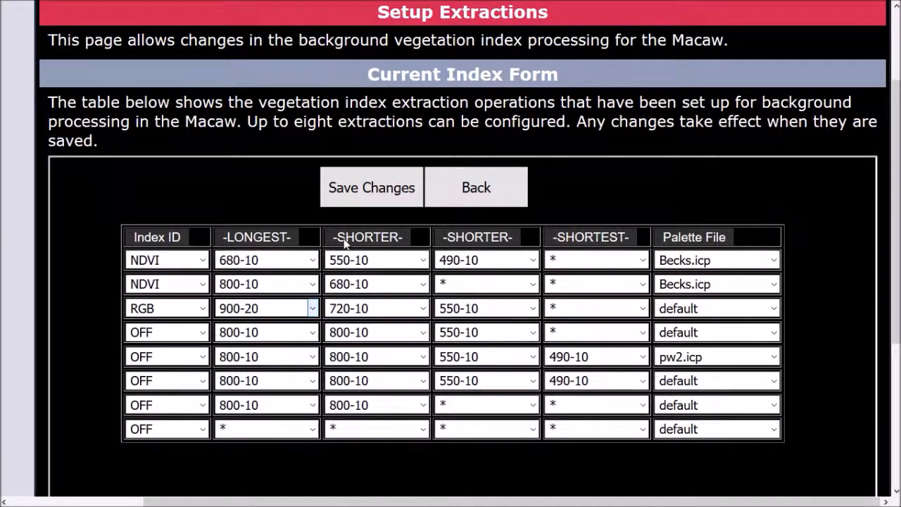
{"action": "left_click", "coordinate": [770, 263]}
{"action": "left_click", "coordinate": [771, 262]}
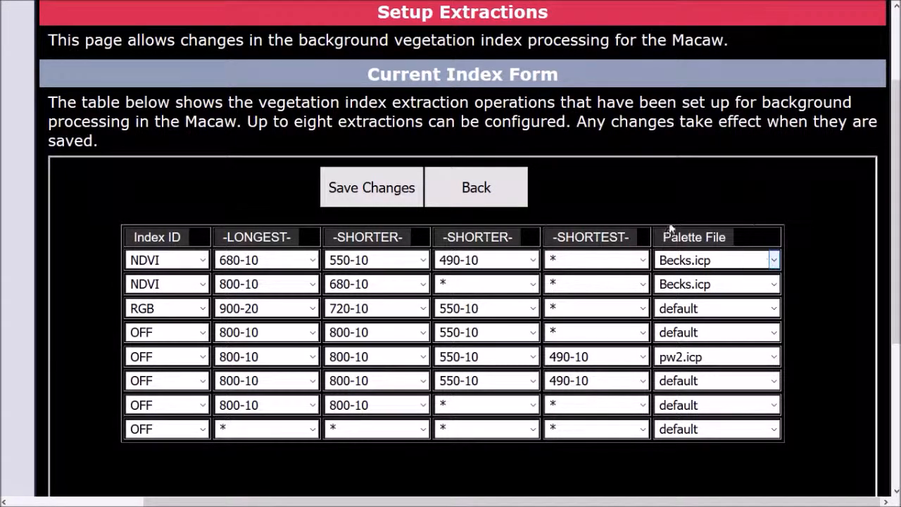
{"action": "left_click", "coordinate": [474, 186]}
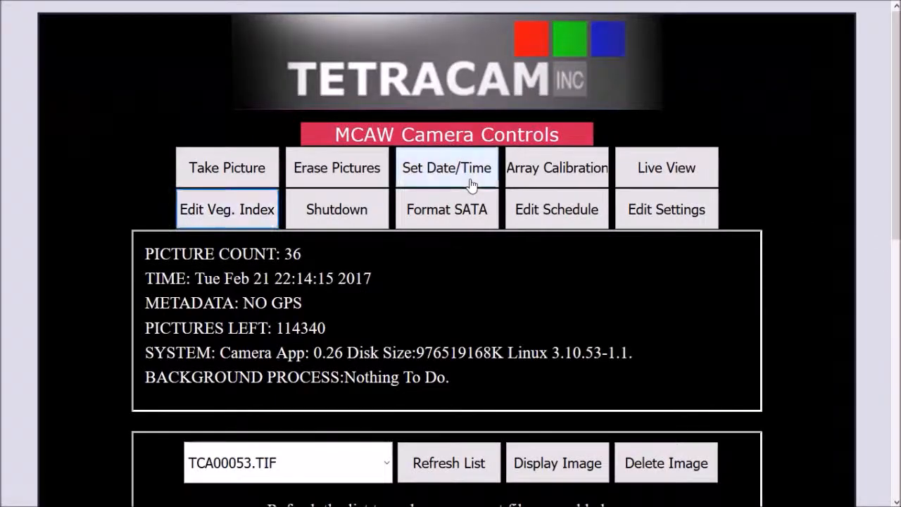
Step: Check the confirmation prompts of the Shutdown and Format SATA commands, cancelling both
{"action": "left_click", "coordinate": [350, 212]}
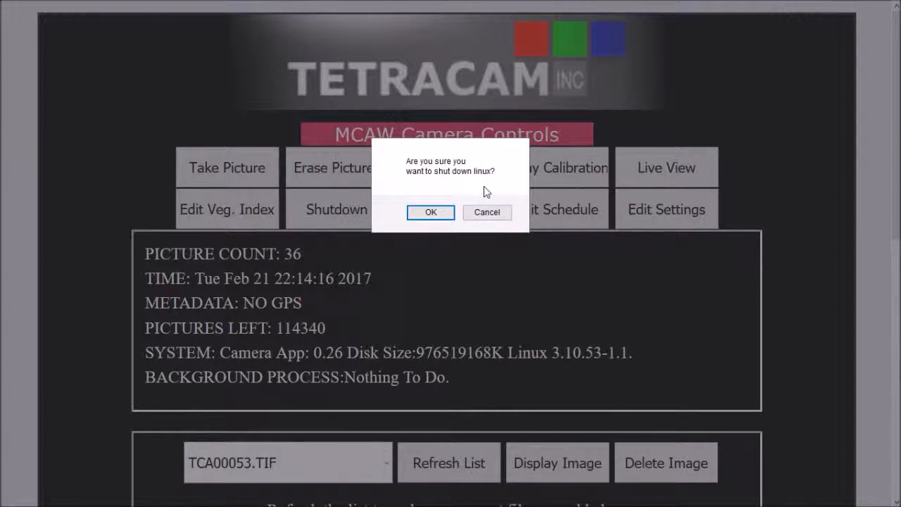
{"action": "left_click", "coordinate": [486, 212]}
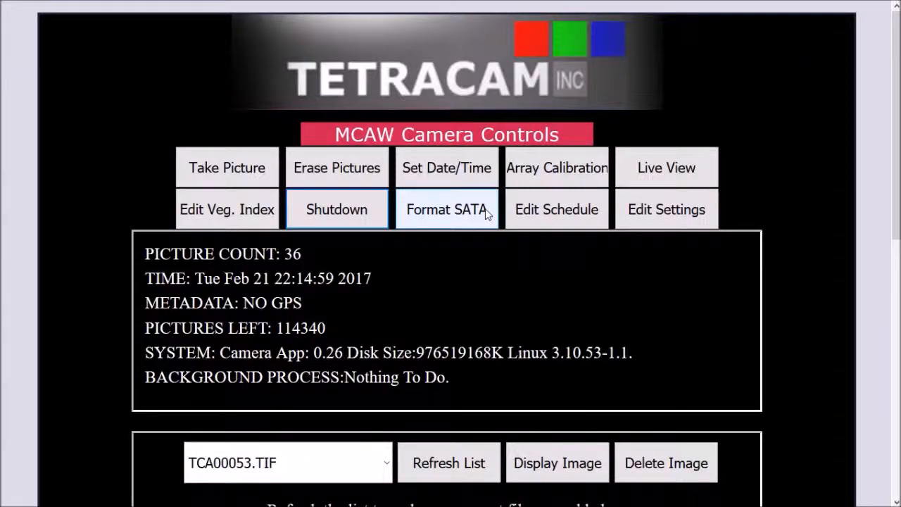
{"action": "left_click", "coordinate": [485, 211]}
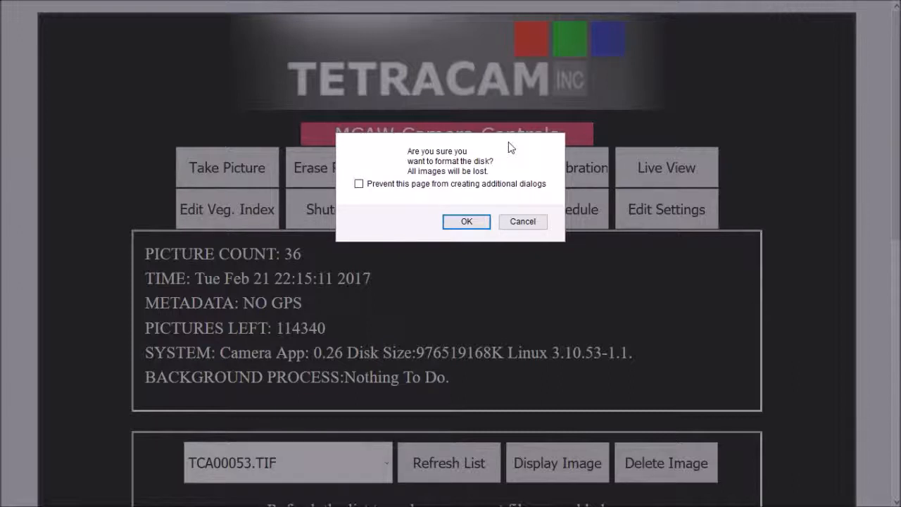
{"action": "left_click", "coordinate": [532, 224]}
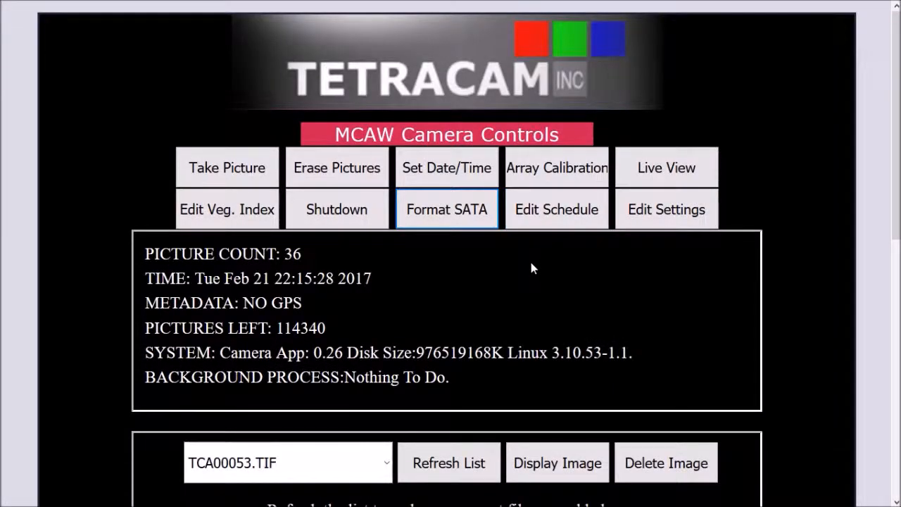
Step: Open the camera settings and enlarge the page around the settings table for easier reading
{"action": "left_click", "coordinate": [640, 209]}
{"action": "scroll", "coordinate": [729, 284], "scroll_direction": "down", "scroll_amount": 3}
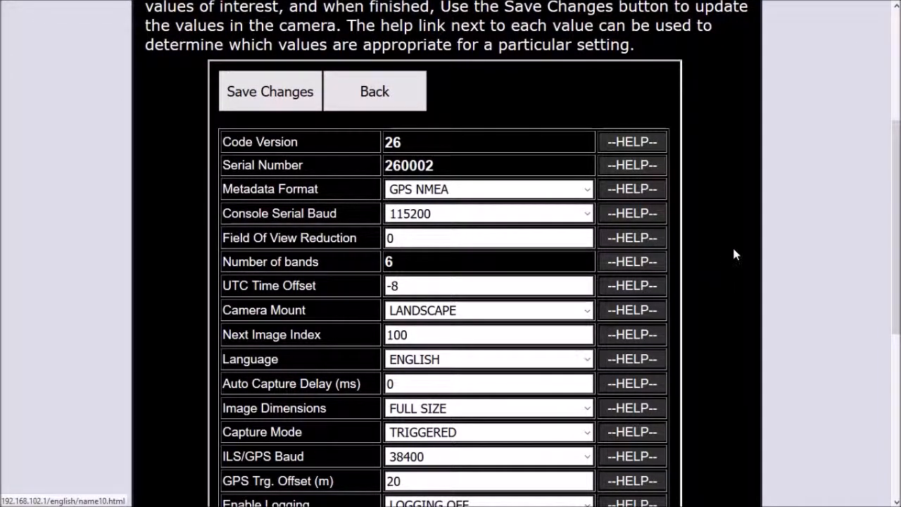
{"action": "key", "text": "ctrl+plus"}
{"action": "key", "text": "ctrl+plus"}
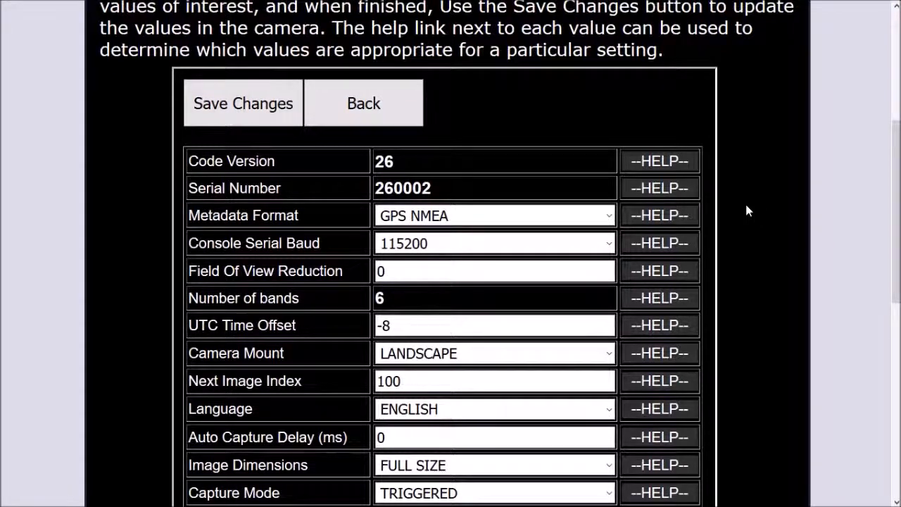
{"action": "scroll", "coordinate": [746, 204], "scroll_direction": "up", "scroll_amount": 1}
{"action": "scroll", "coordinate": [746, 204], "scroll_direction": "up", "scroll_amount": 1}
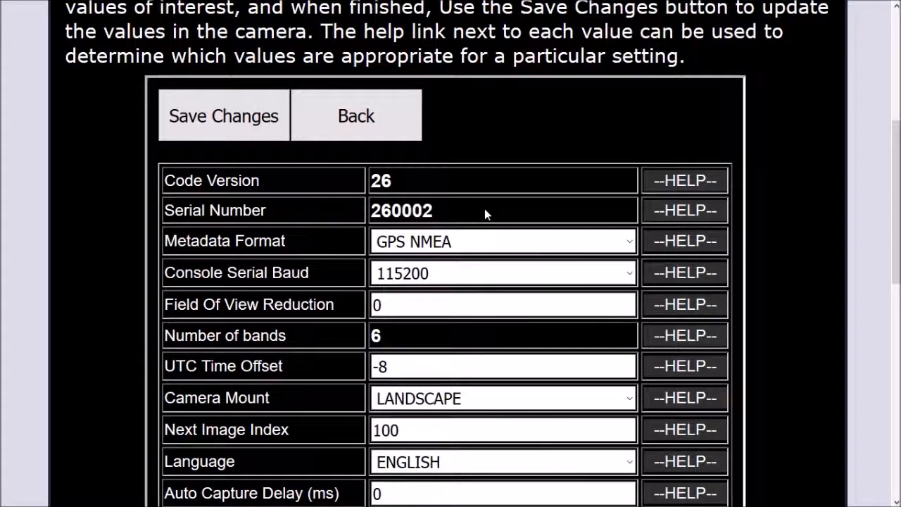
Step: Review the settings from Metadata Format to UTC Time Offset, keeping GPS NMEA metadata and a console baud of 115200
{"action": "left_click", "coordinate": [631, 242]}
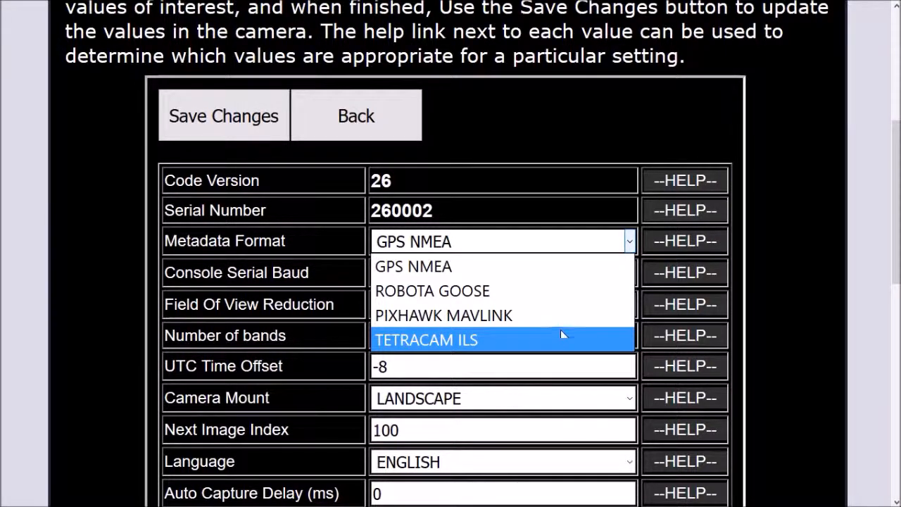
{"action": "left_click", "coordinate": [562, 268]}
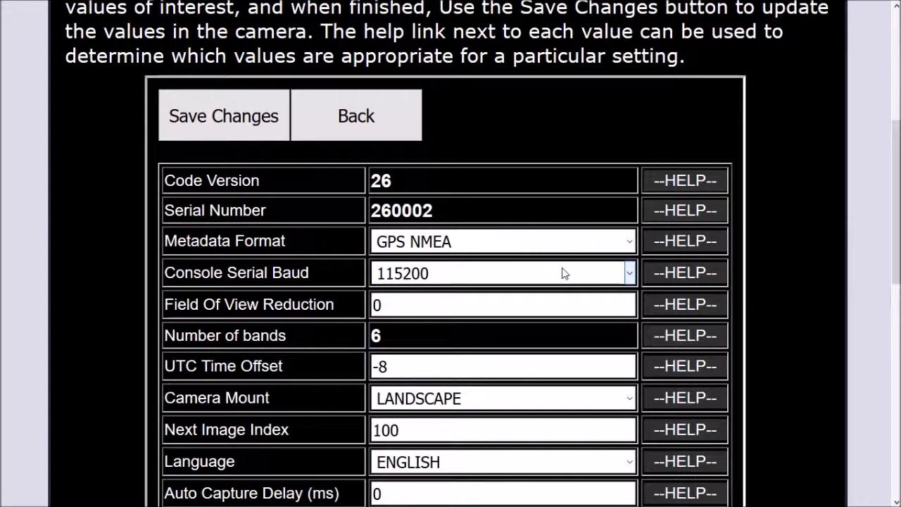
{"action": "left_click", "coordinate": [626, 272]}
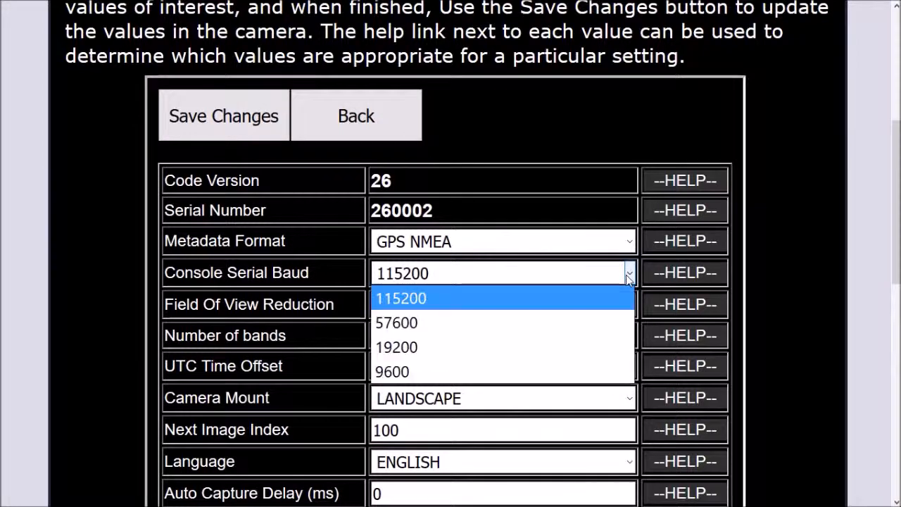
{"action": "left_click", "coordinate": [574, 303]}
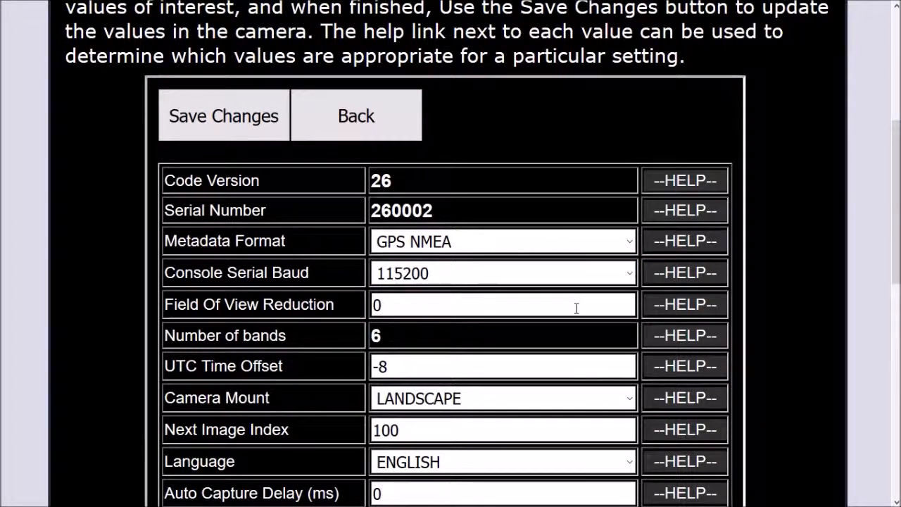
{"action": "left_click", "coordinate": [576, 305]}
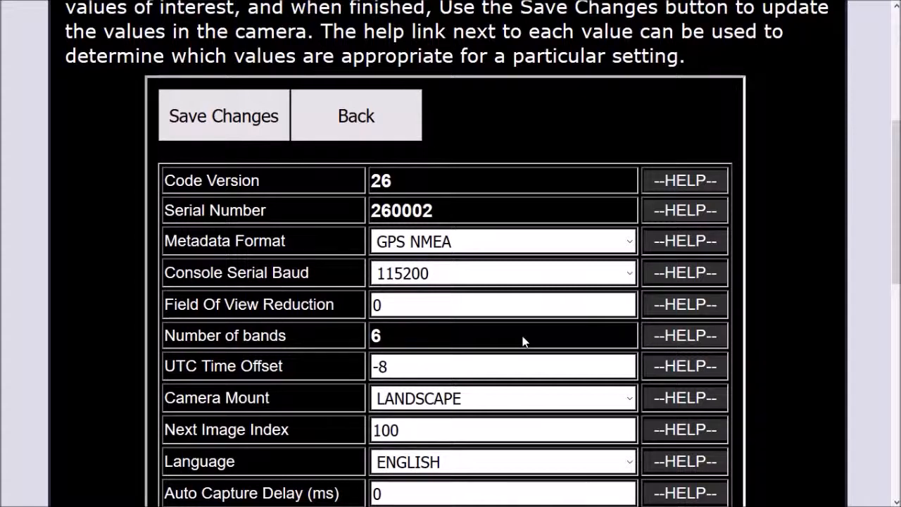
{"action": "left_click", "coordinate": [507, 370]}
Step: Try the PORTRAIT camera mount and set it back to LANDSCAPE
{"action": "left_click", "coordinate": [631, 399]}
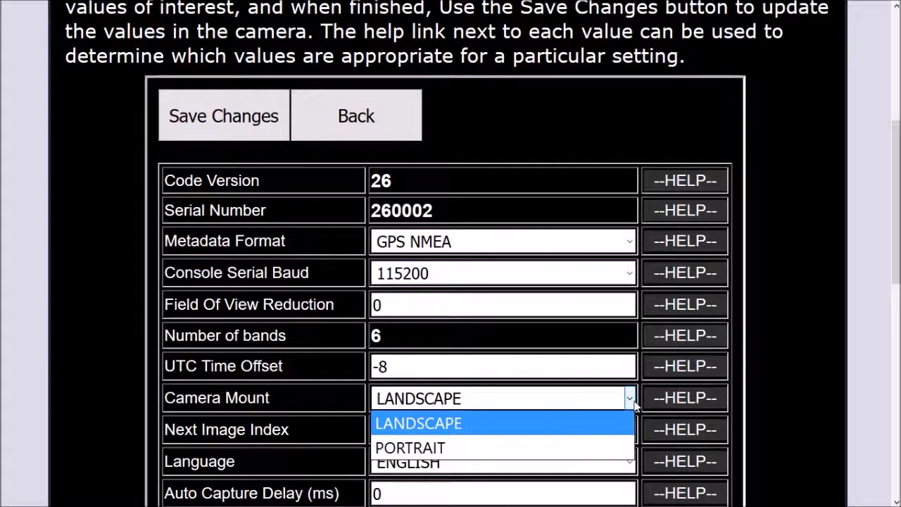
{"action": "left_click", "coordinate": [588, 445]}
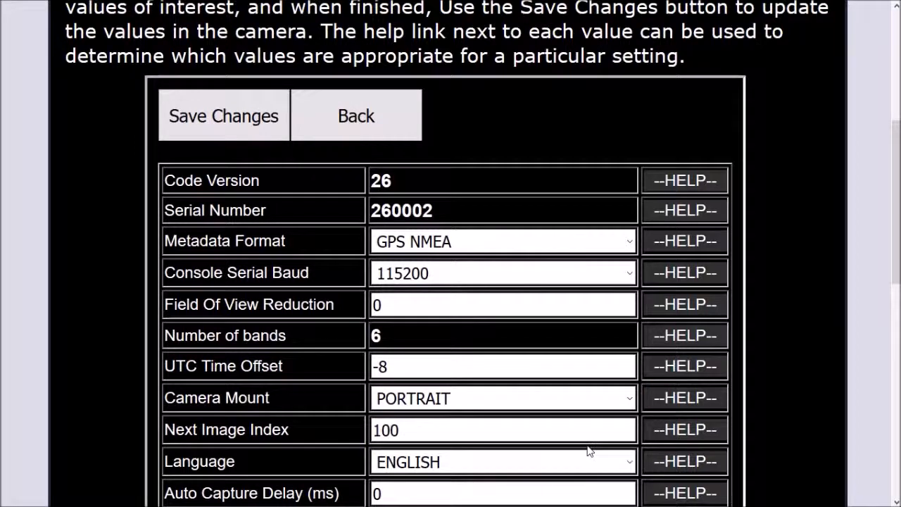
{"action": "left_click", "coordinate": [631, 400]}
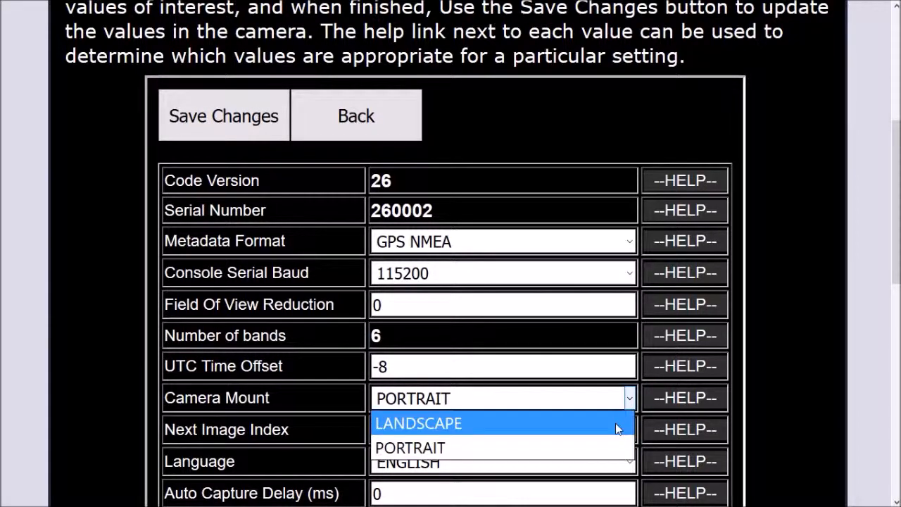
{"action": "left_click", "coordinate": [615, 424]}
Step: Review the Next Image Index, Language and Image Dimensions settings, keeping ENGLISH and FULL SIZE
{"action": "left_click", "coordinate": [583, 431]}
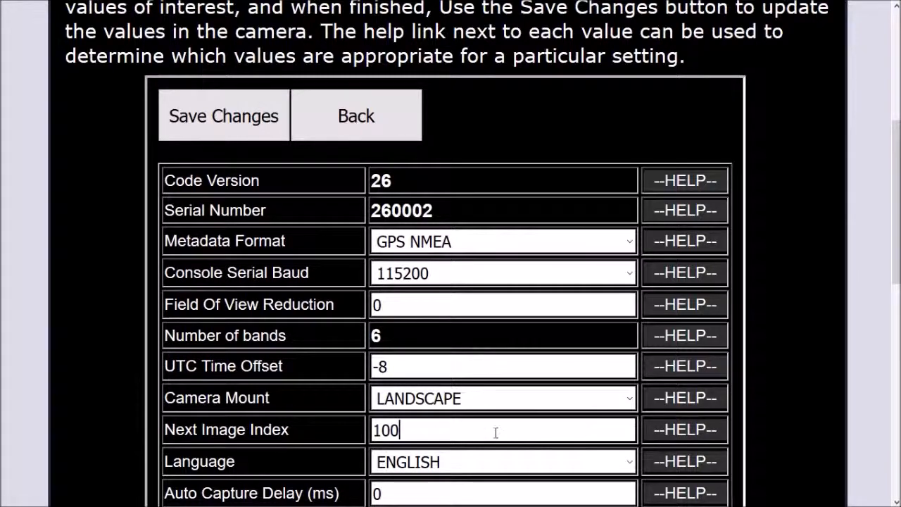
{"action": "left_click", "coordinate": [318, 439]}
{"action": "scroll", "coordinate": [317, 440], "scroll_direction": "down", "scroll_amount": 4}
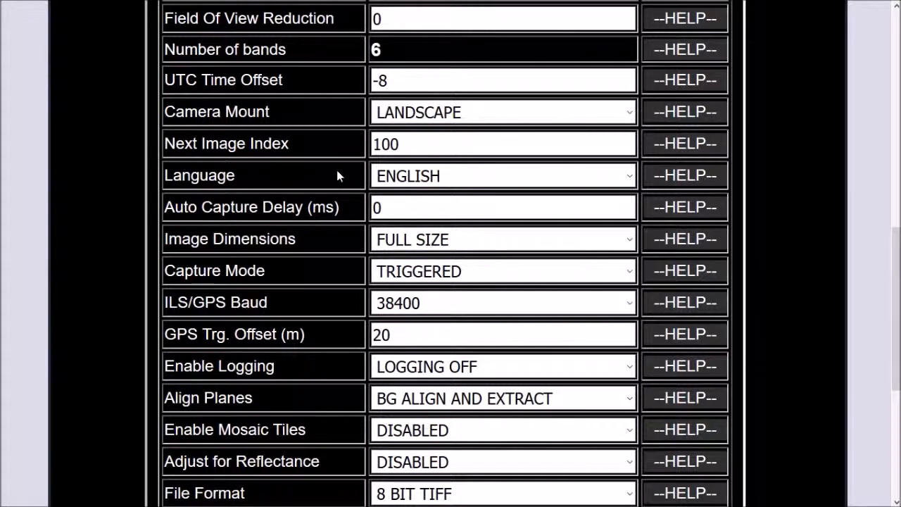
{"action": "left_click", "coordinate": [630, 176]}
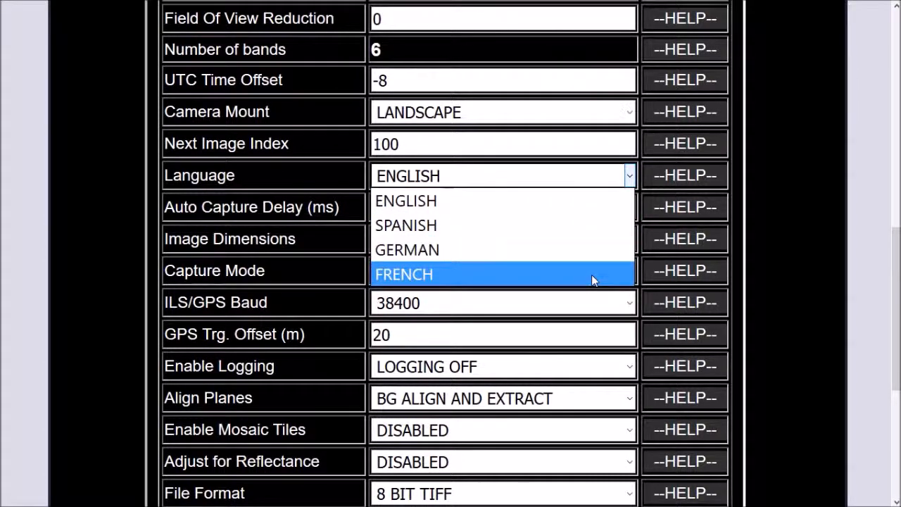
{"action": "left_click", "coordinate": [586, 204]}
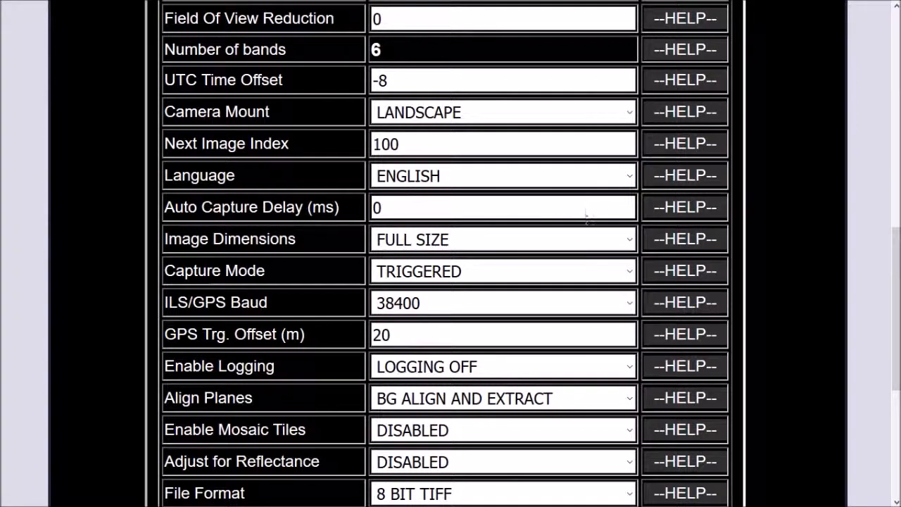
{"action": "left_click", "coordinate": [583, 251]}
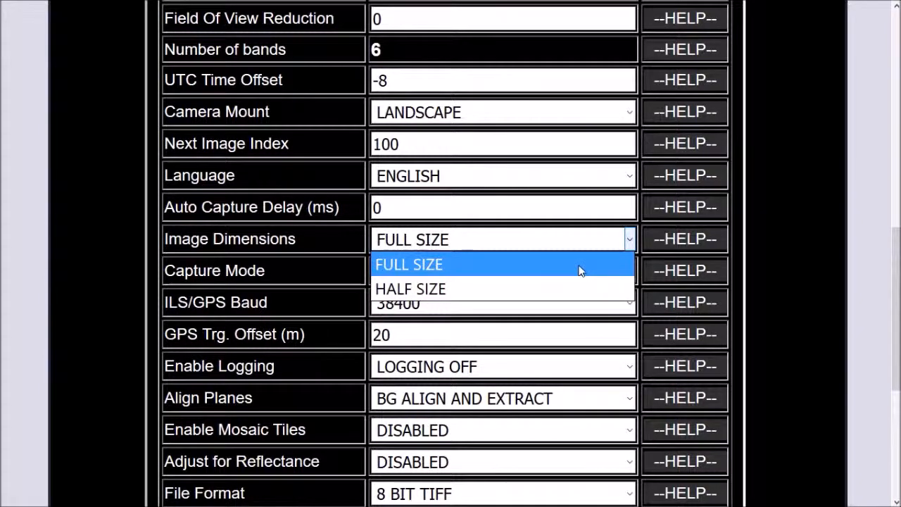
{"action": "left_click", "coordinate": [579, 271]}
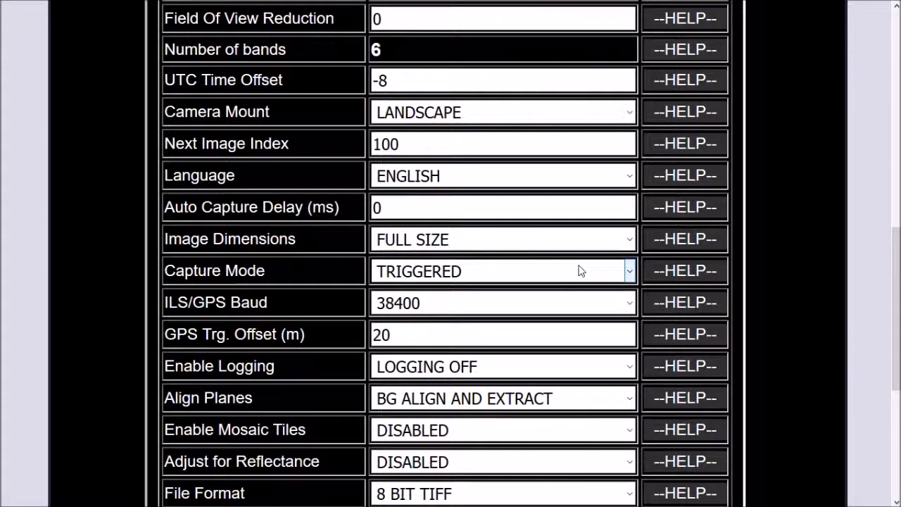
Step: Set the Capture Mode to GPS OFFSET and keep Enable Logging at LOGGING OFF
{"action": "left_click", "coordinate": [630, 274]}
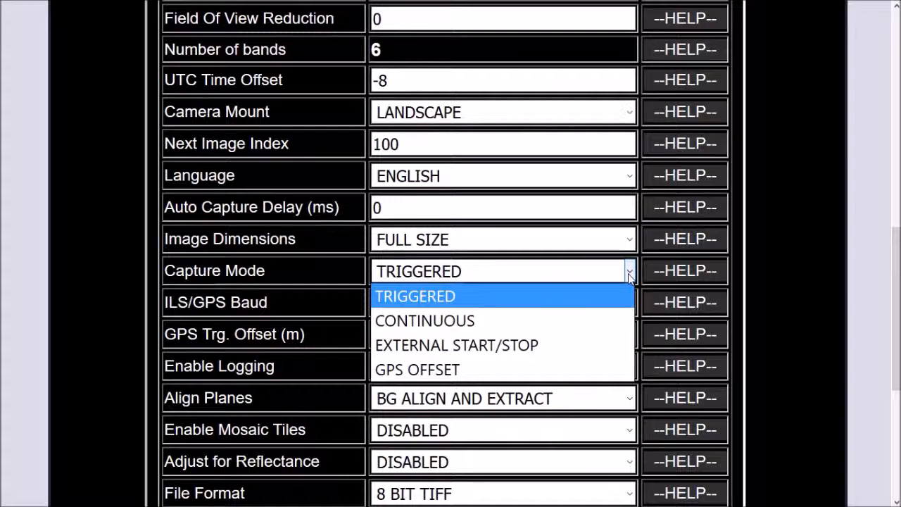
{"action": "left_click", "coordinate": [561, 380]}
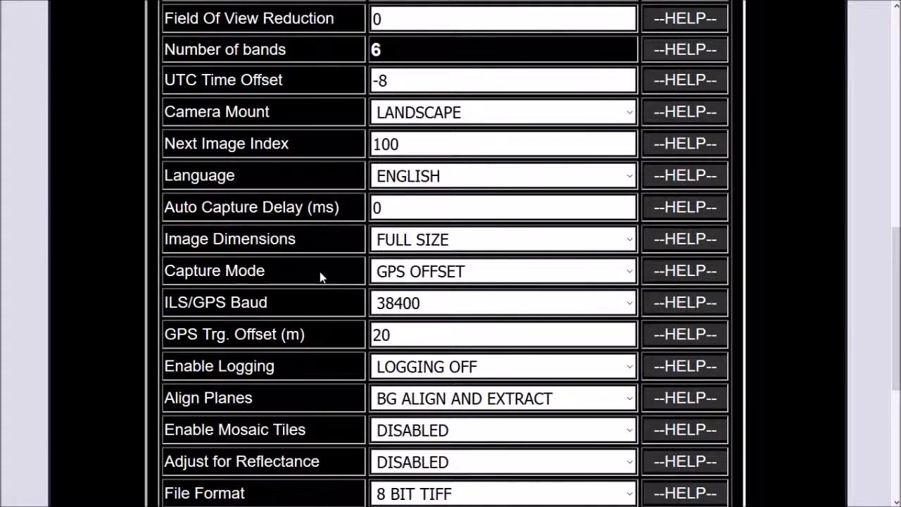
{"action": "left_click", "coordinate": [629, 367]}
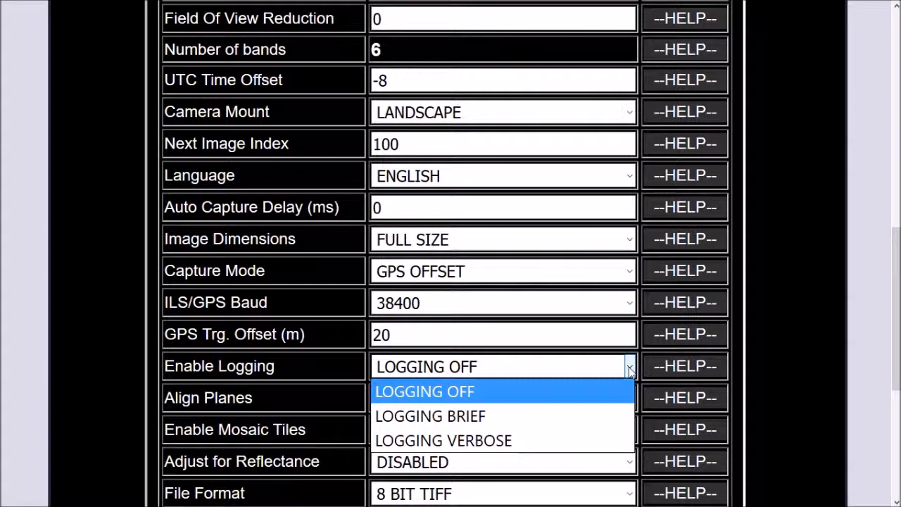
{"action": "left_click", "coordinate": [604, 395]}
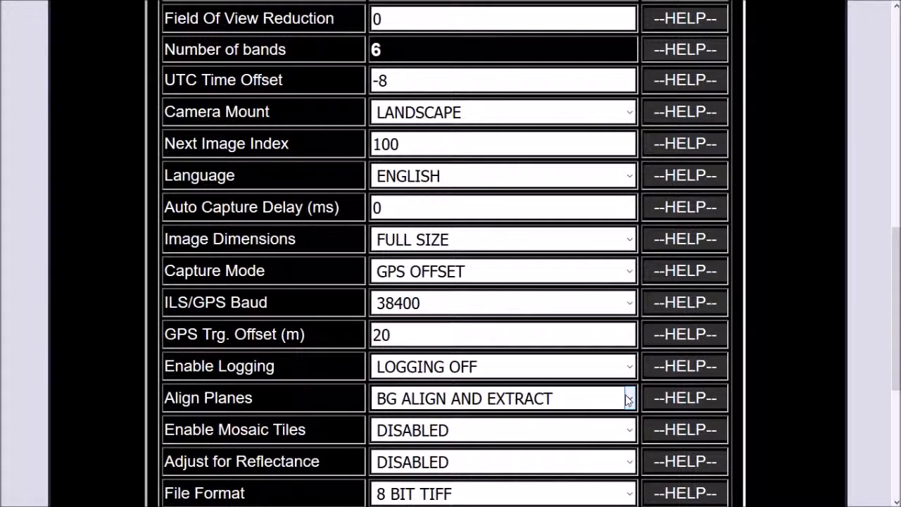
Step: Review the Align Planes and Enable Mosaic Tiles options, keeping BG ALIGN AND EXTRACT and DISABLED
{"action": "left_click", "coordinate": [630, 400]}
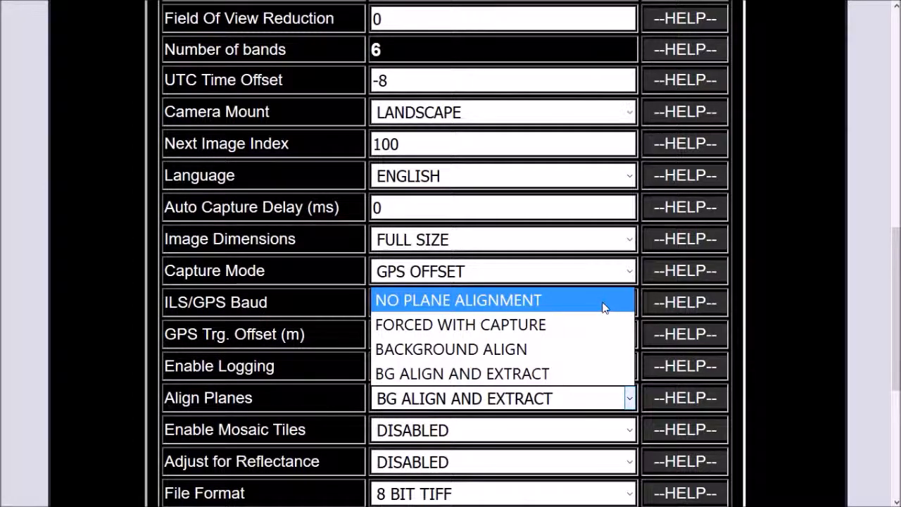
{"action": "left_click", "coordinate": [596, 372]}
{"action": "scroll", "coordinate": [603, 415], "scroll_direction": "down", "scroll_amount": 2}
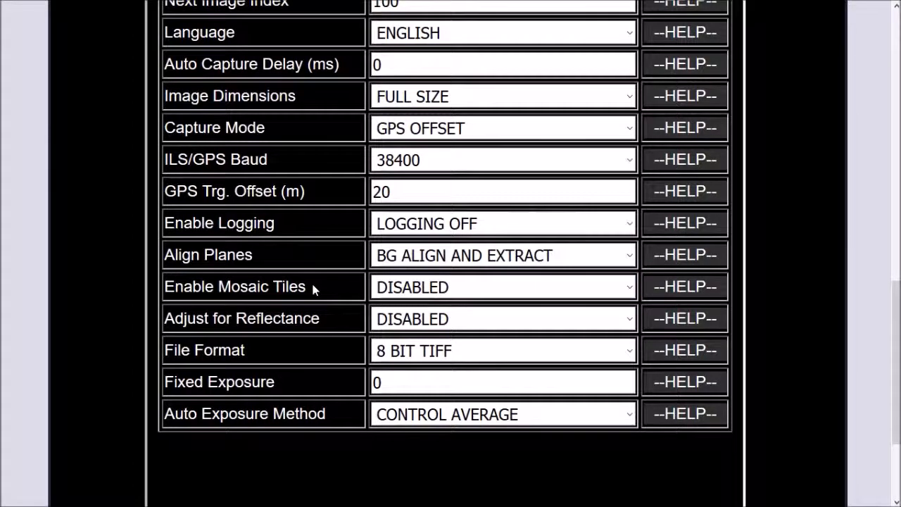
{"action": "left_click", "coordinate": [630, 288]}
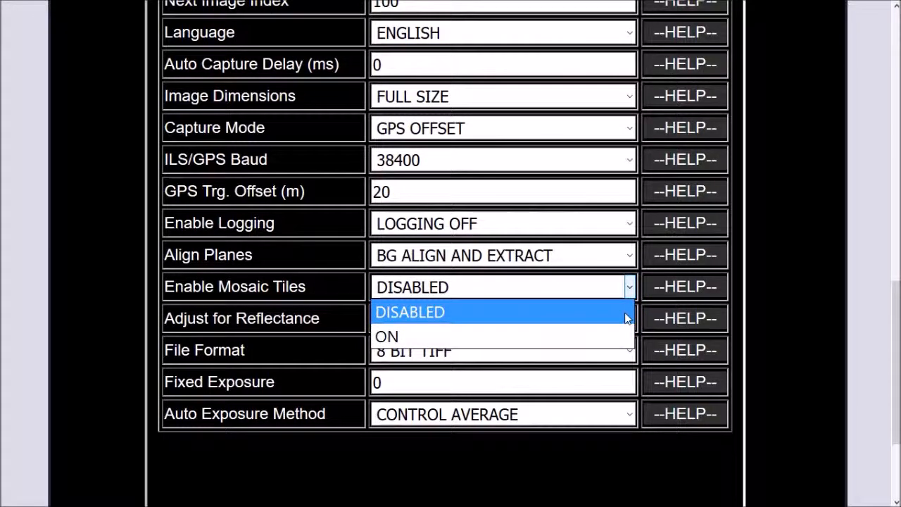
{"action": "left_click", "coordinate": [627, 318]}
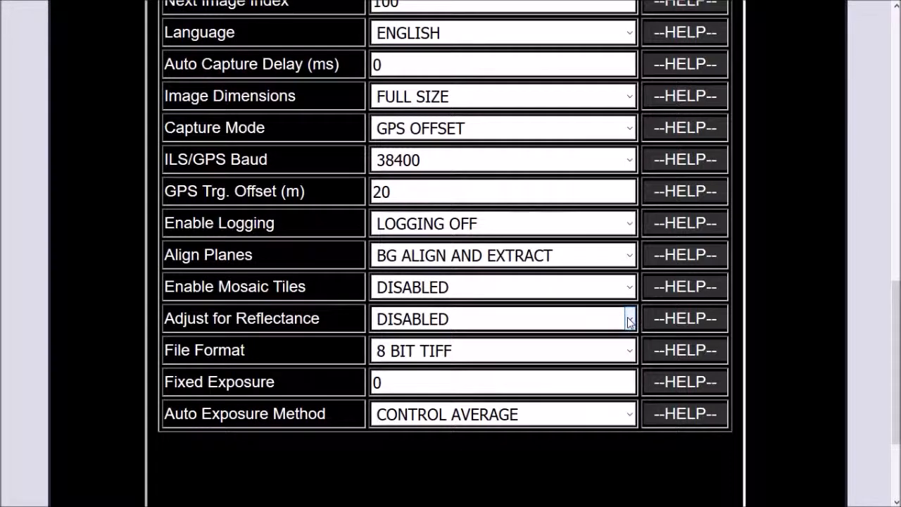
Step: Review the Adjust for Reflectance, File Format and Auto Exposure Method options, keeping DISABLED, 8 BIT TIFF and CONTROL AVERAGE
{"action": "left_click", "coordinate": [630, 321]}
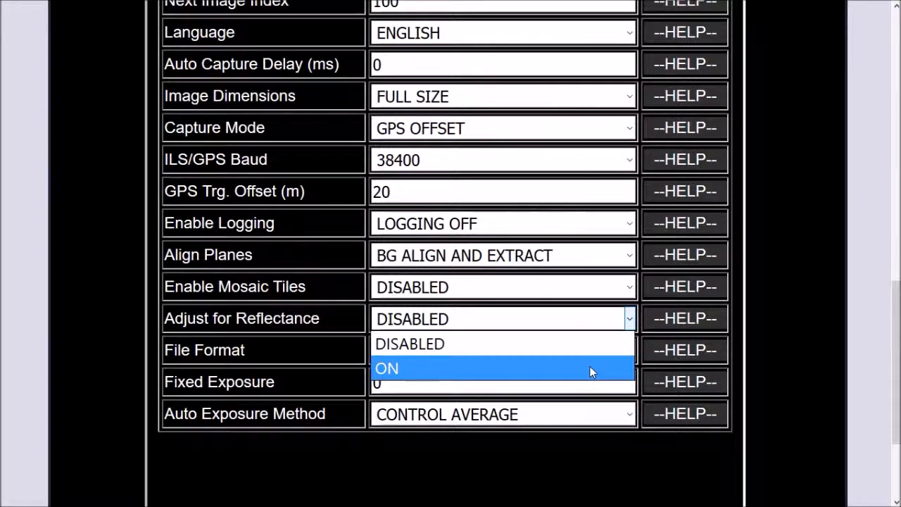
{"action": "left_click", "coordinate": [630, 319]}
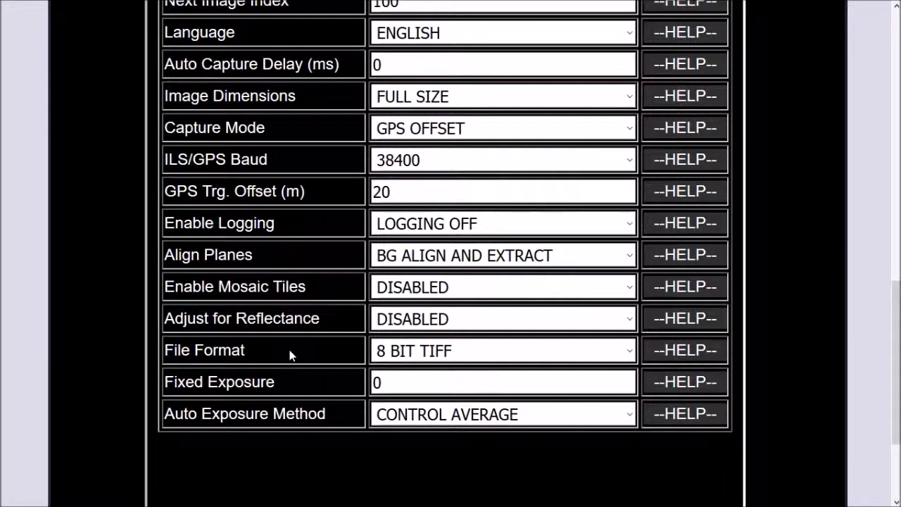
{"action": "left_click", "coordinate": [630, 352]}
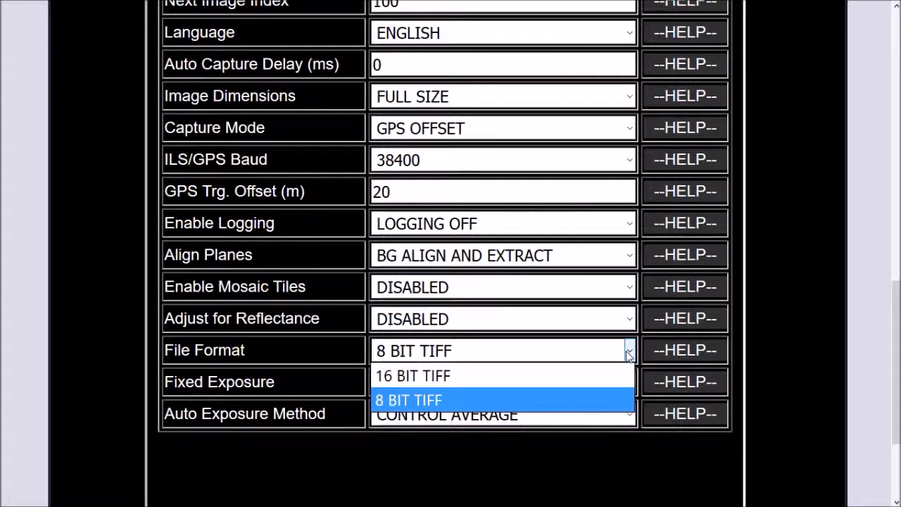
{"action": "left_click", "coordinate": [628, 354]}
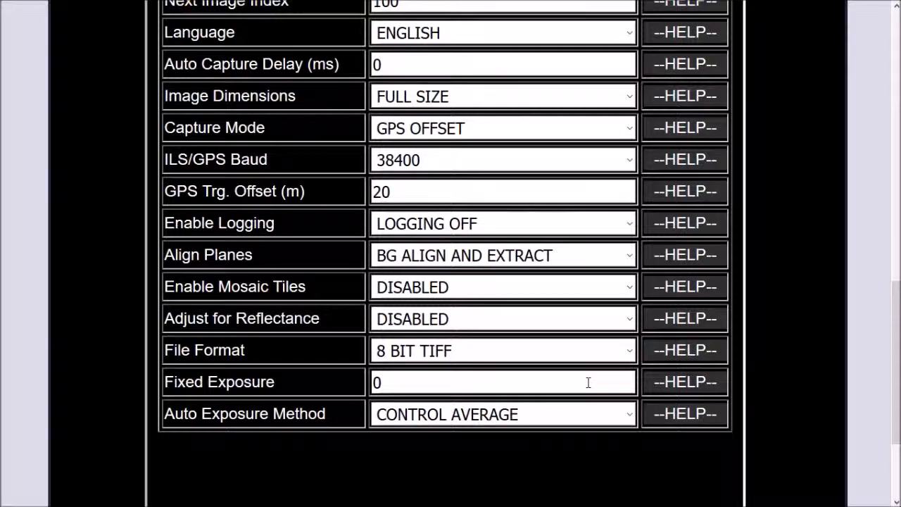
{"action": "left_click", "coordinate": [628, 414]}
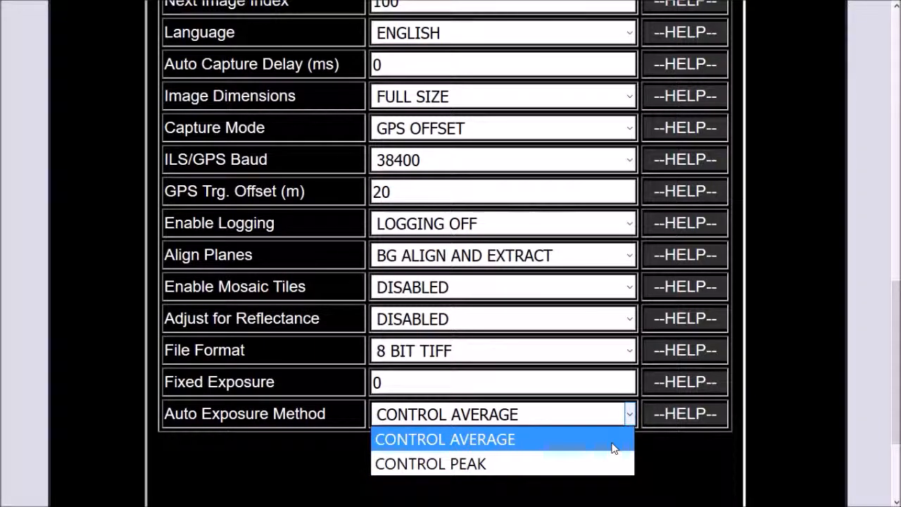
{"action": "left_click", "coordinate": [612, 447]}
Step: Save the camera settings and return to the main camera controls page
{"action": "scroll", "coordinate": [815, 382], "scroll_direction": "up", "scroll_amount": 10}
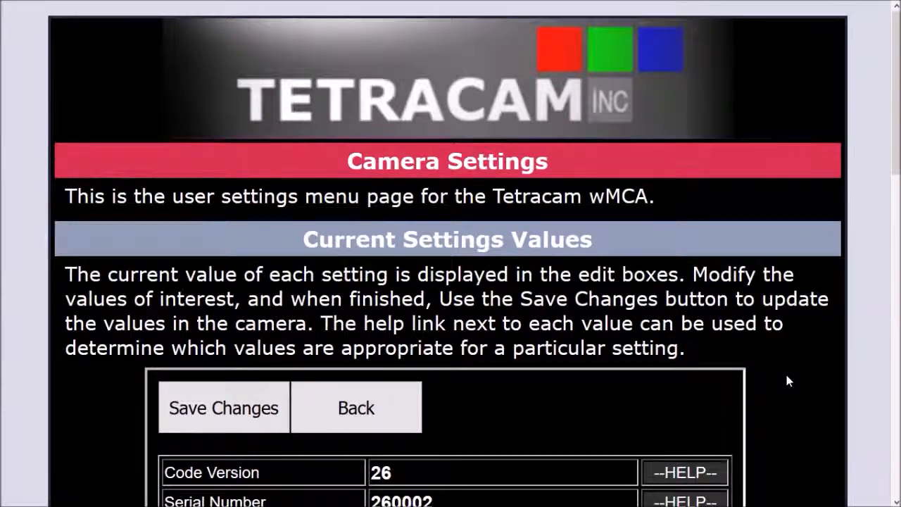
{"action": "scroll", "coordinate": [787, 380], "scroll_direction": "down", "scroll_amount": 6}
{"action": "scroll", "coordinate": [787, 380], "scroll_direction": "up", "scroll_amount": 6}
{"action": "key", "text": "ctrl+minus"}
{"action": "key", "text": "ctrl+minus"}
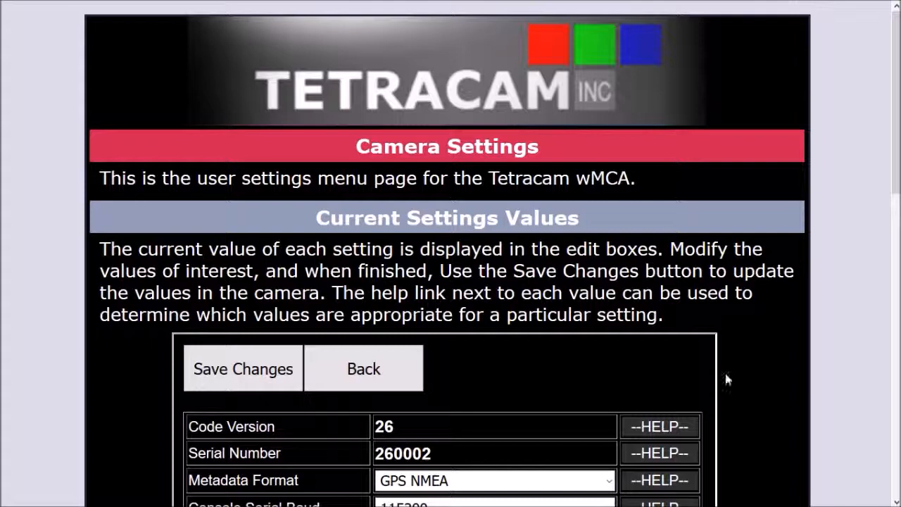
{"action": "left_click", "coordinate": [244, 369]}
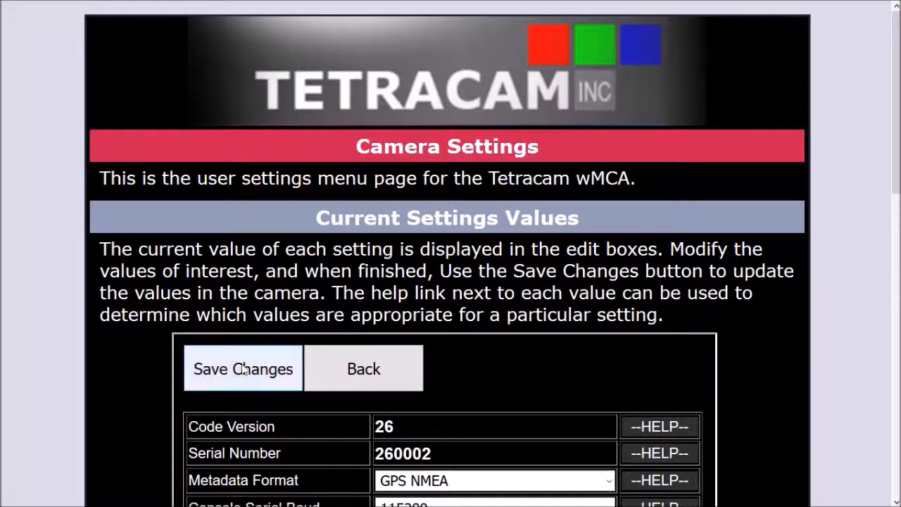
{"action": "left_click", "coordinate": [379, 371]}
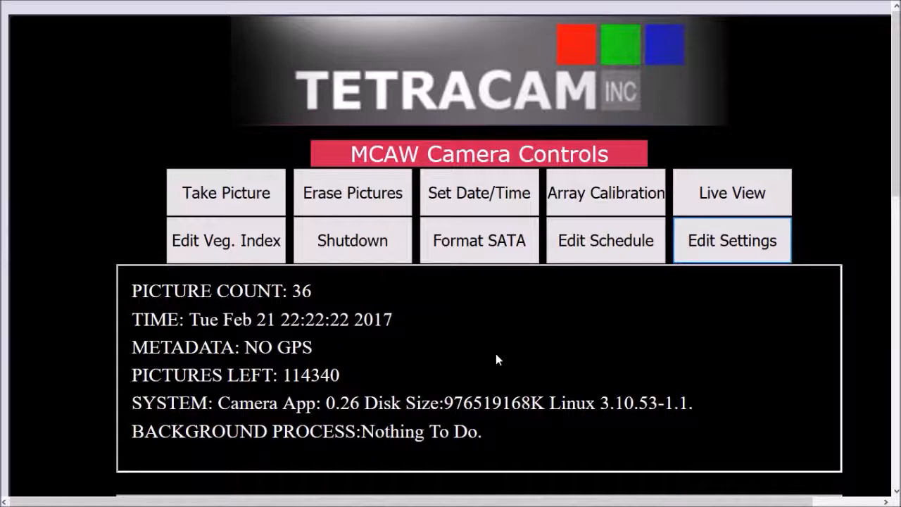
Step: Examine the cron-style entries of the image capture schedule and return to the main camera controls
{"action": "left_click", "coordinate": [598, 247]}
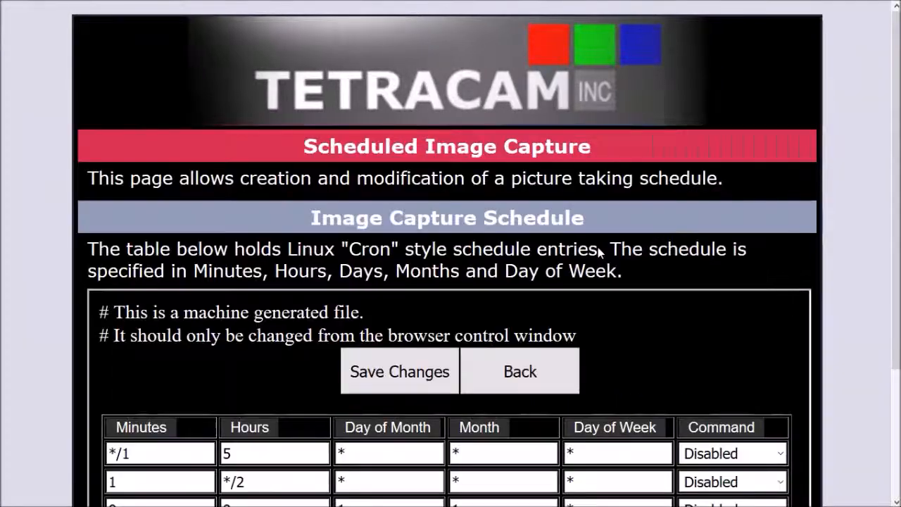
{"action": "scroll", "coordinate": [695, 282], "scroll_direction": "down", "scroll_amount": 2}
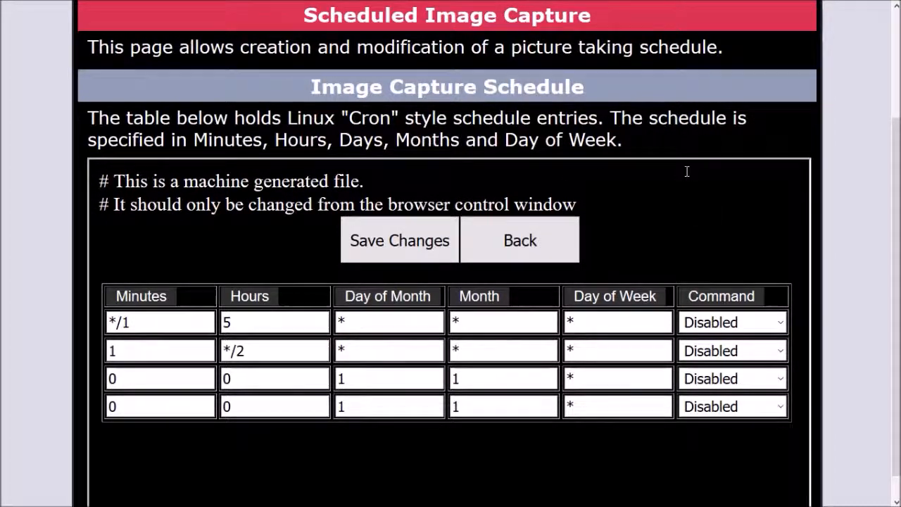
{"action": "left_click", "coordinate": [542, 243]}
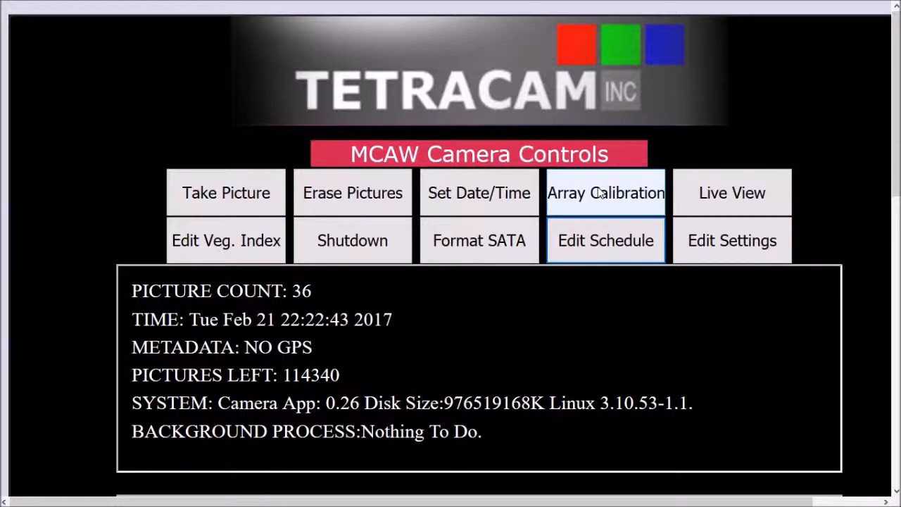
Step: Examine each band's offset, rotation, scaling, exposure and ILS values in the array calibration, and return to the main camera controls
{"action": "left_click", "coordinate": [601, 193]}
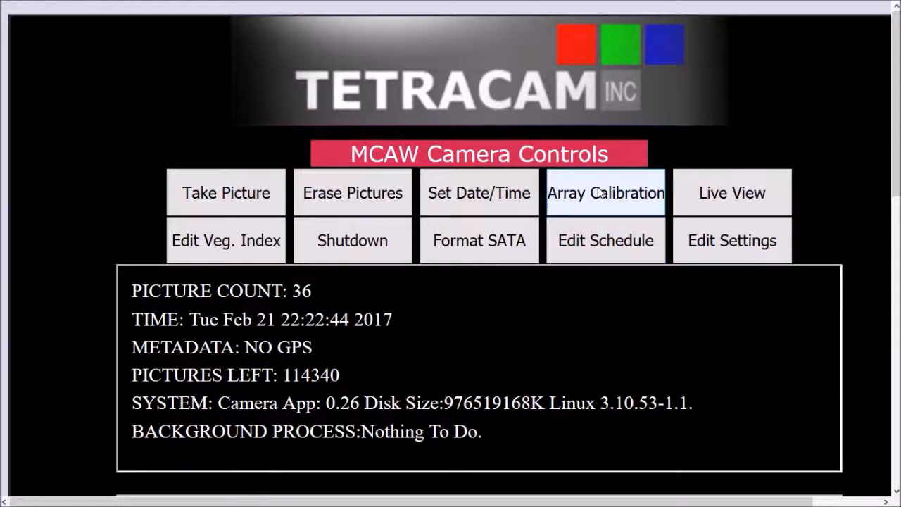
{"action": "scroll", "coordinate": [533, 365], "scroll_direction": "down", "scroll_amount": 2}
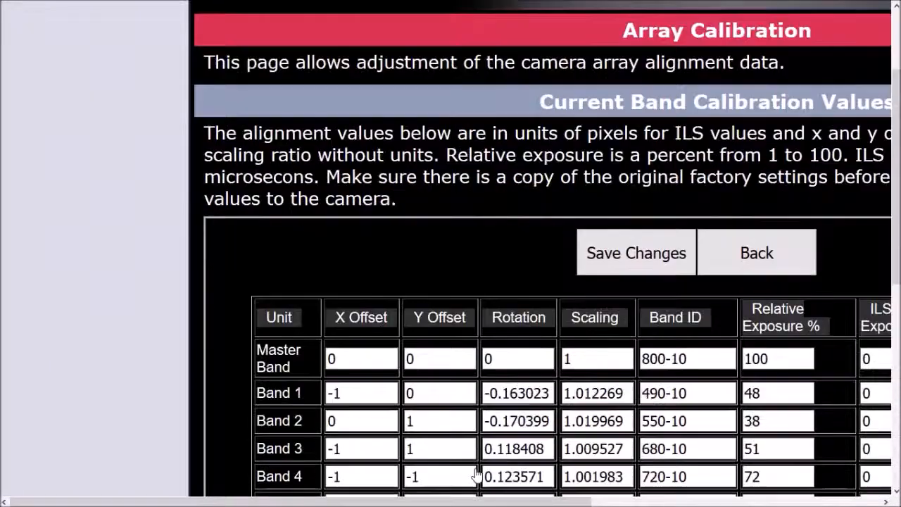
{"action": "left_click_drag", "start_coordinate": [497, 502], "coordinate": [632, 502]}
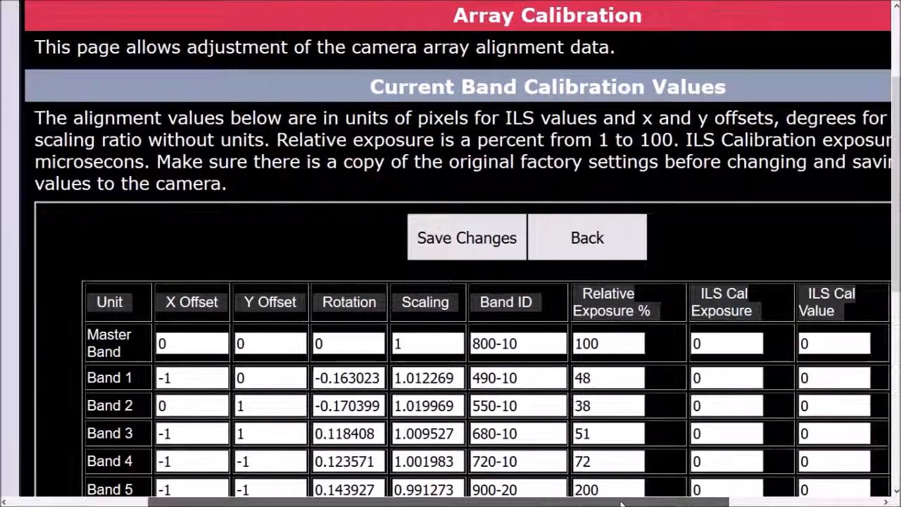
{"action": "scroll", "coordinate": [527, 239], "scroll_direction": "down", "scroll_amount": 2}
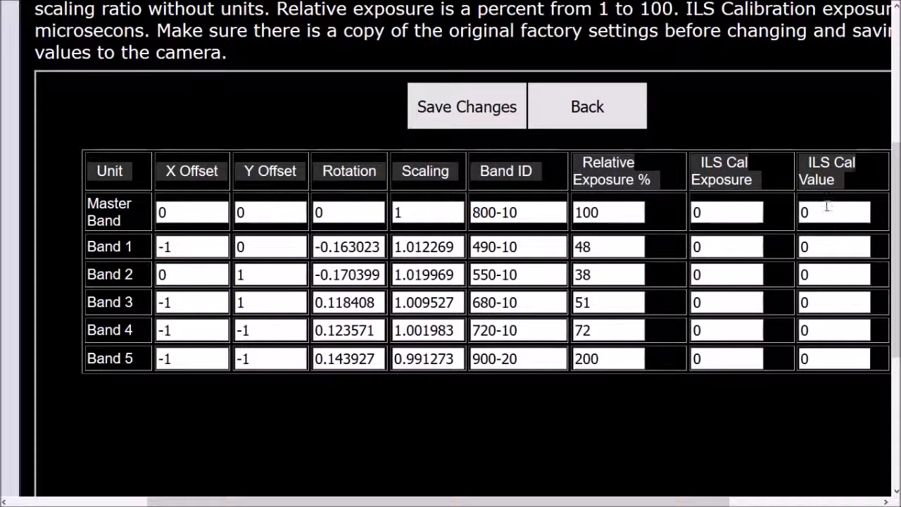
{"action": "left_click", "coordinate": [610, 109]}
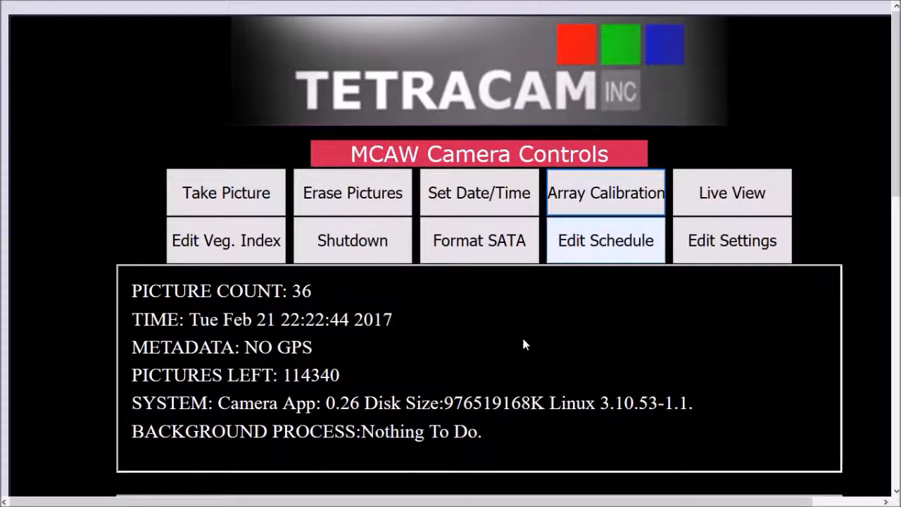
Step: Select the stored image TCA00059.TIF and display it on the main camera controls page
{"action": "scroll", "coordinate": [521, 335], "scroll_direction": "down", "scroll_amount": 2}
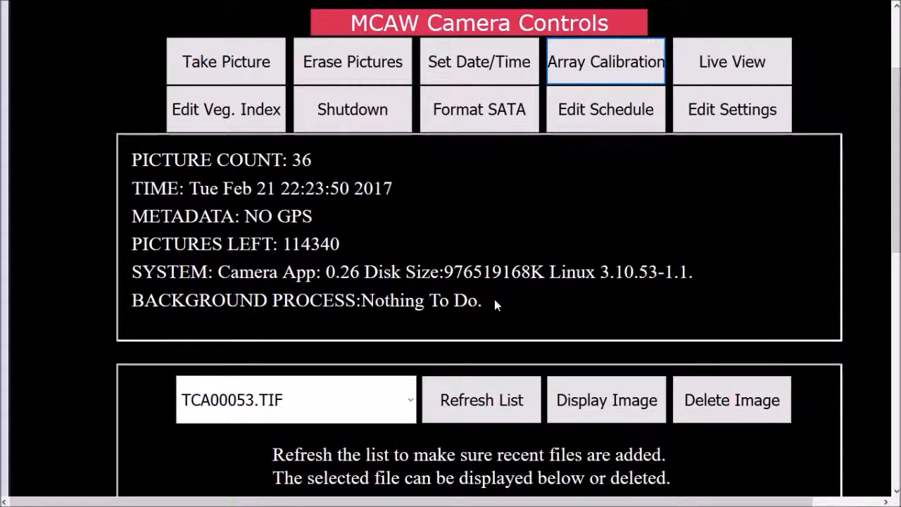
{"action": "scroll", "coordinate": [494, 299], "scroll_direction": "down", "scroll_amount": 4}
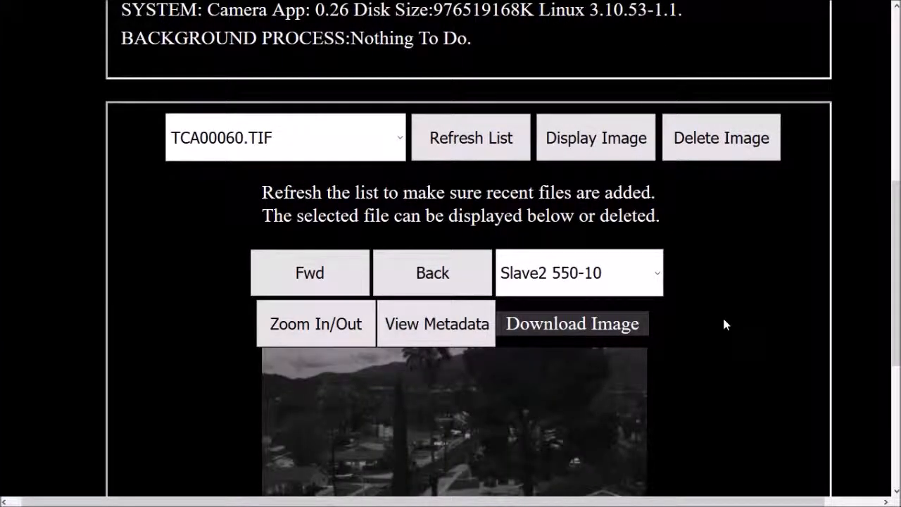
{"action": "scroll", "coordinate": [695, 218], "scroll_direction": "up", "scroll_amount": 2}
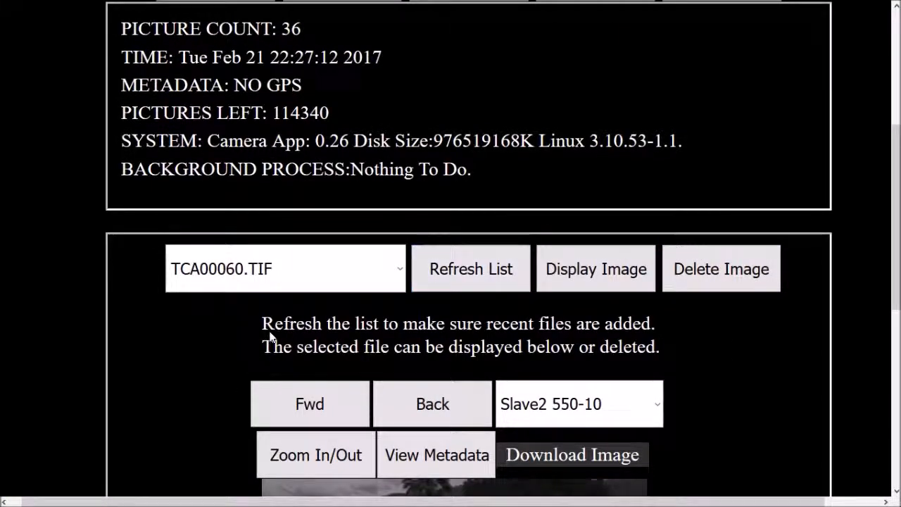
{"action": "left_click", "coordinate": [400, 273]}
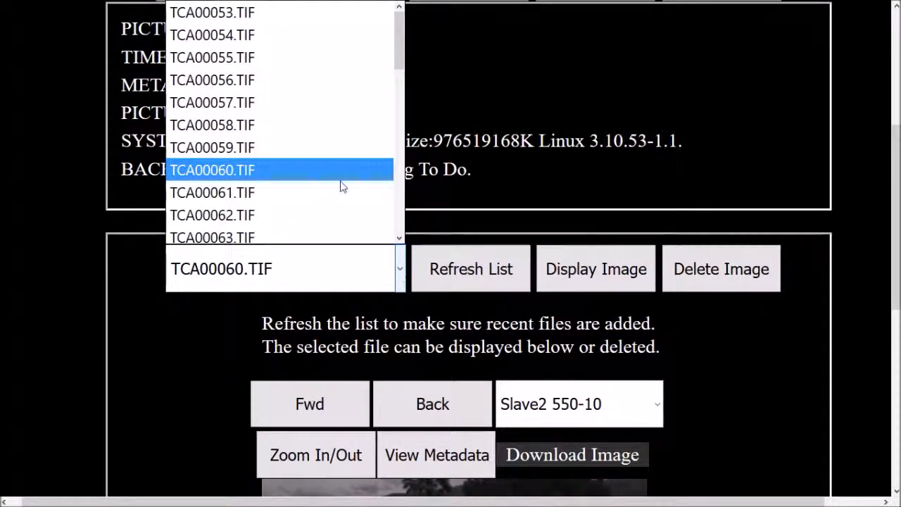
{"action": "left_click", "coordinate": [337, 147]}
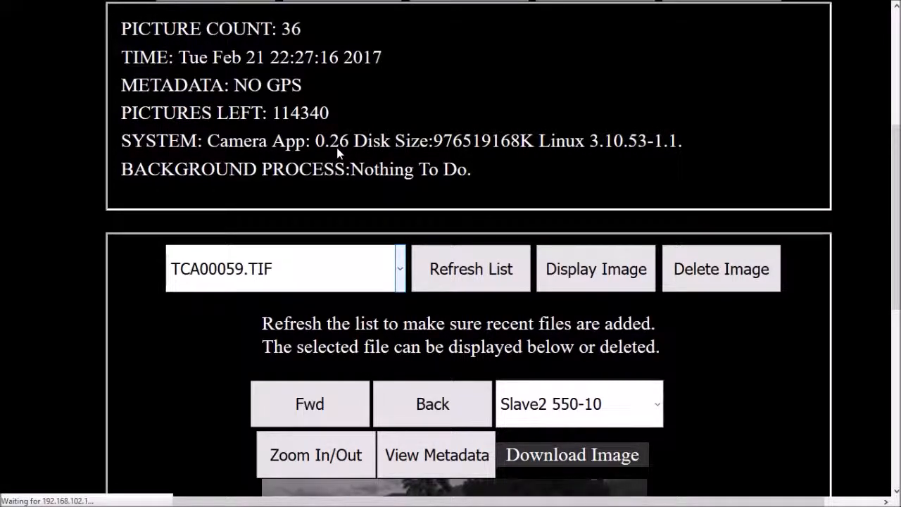
{"action": "scroll", "coordinate": [337, 147], "scroll_direction": "down", "scroll_amount": 3}
{"action": "scroll", "coordinate": [348, 112], "scroll_direction": "down", "scroll_amount": 1}
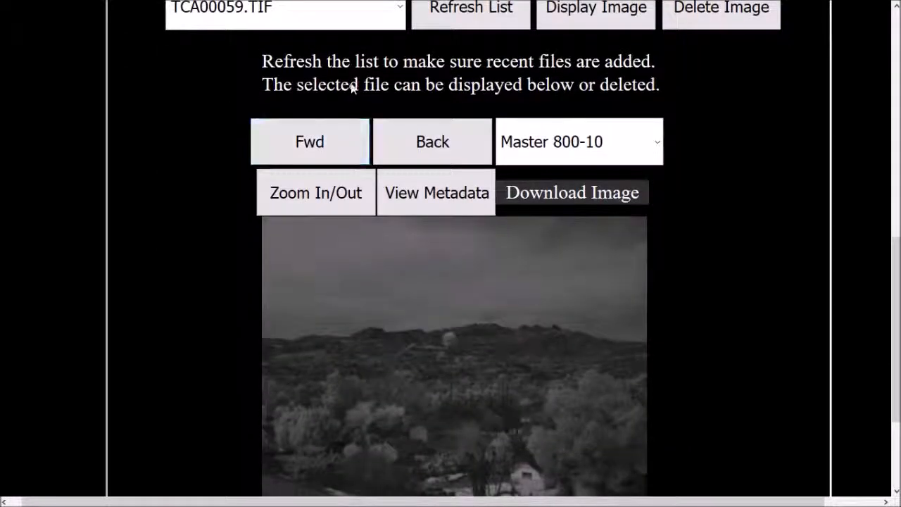
Step: Switch the displayed image TCA00059.TIF to the Slave2 550-10 band
{"action": "scroll", "coordinate": [388, 92], "scroll_direction": "up", "scroll_amount": 2}
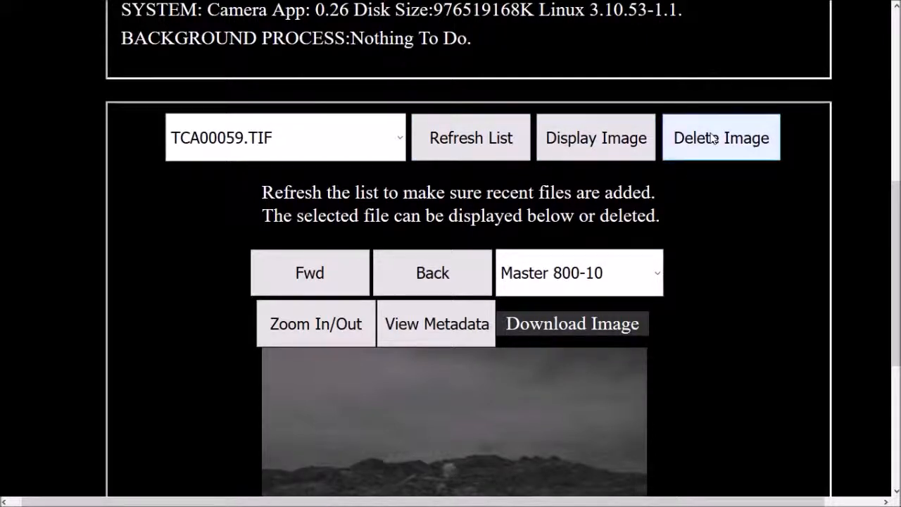
{"action": "scroll", "coordinate": [642, 190], "scroll_direction": "down", "scroll_amount": 1}
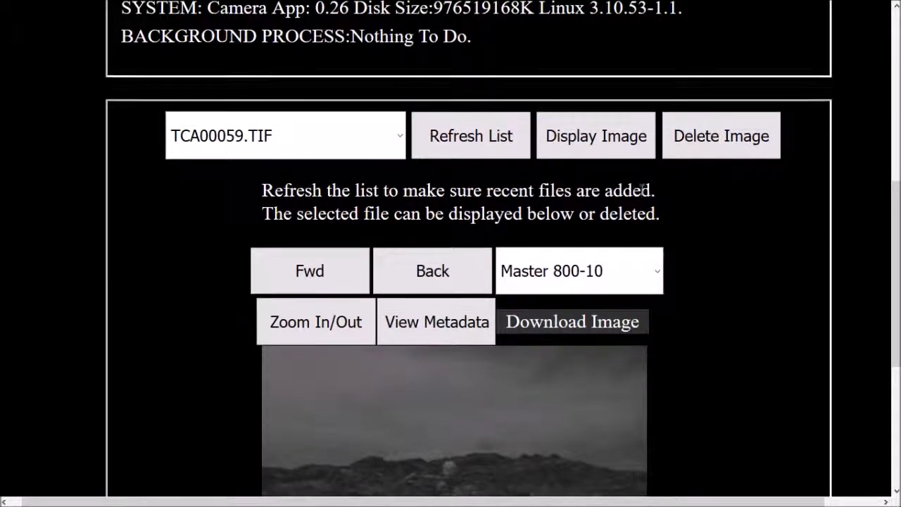
{"action": "scroll", "coordinate": [643, 190], "scroll_direction": "down", "scroll_amount": 1}
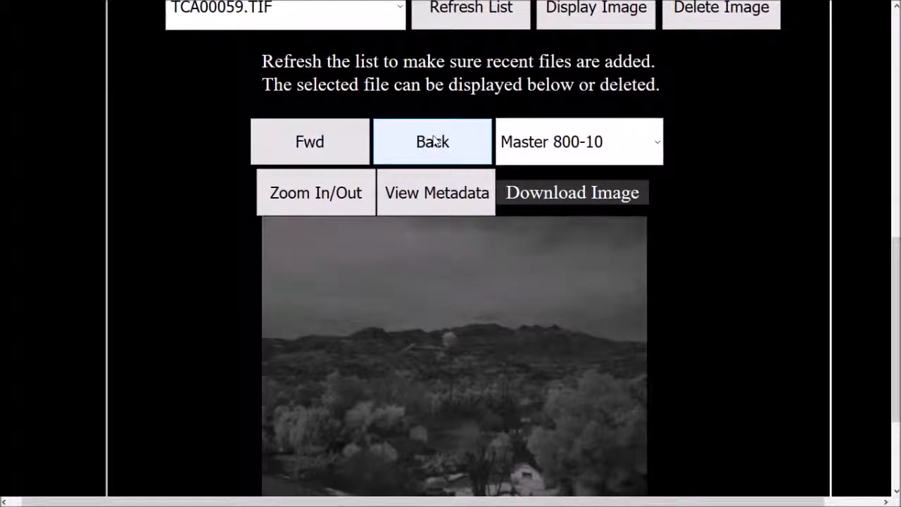
{"action": "left_click", "coordinate": [649, 143]}
{"action": "left_click", "coordinate": [609, 226]}
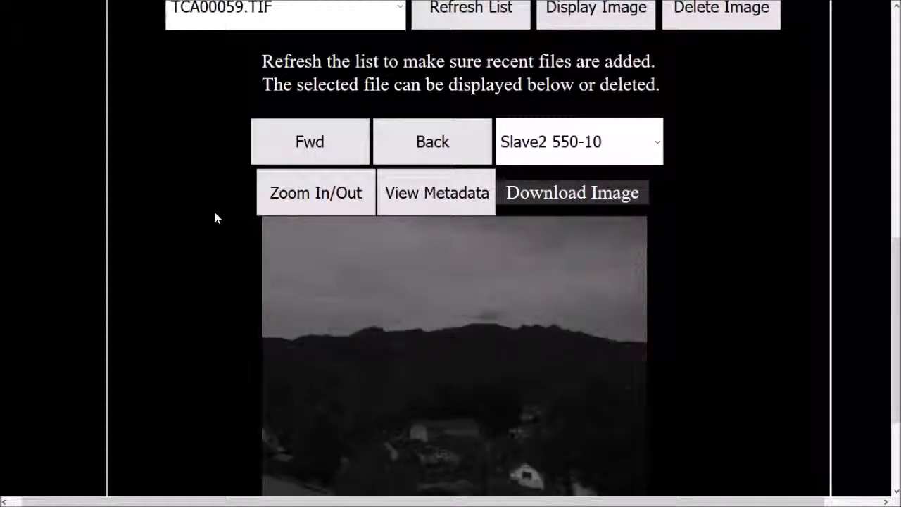
Step: Inspect the Slave2 550-10 image and open the choice of raw band or vegetation index views below it
{"action": "scroll", "coordinate": [214, 209], "scroll_direction": "down", "scroll_amount": 2}
{"action": "scroll", "coordinate": [324, 64], "scroll_direction": "up", "scroll_amount": 2}
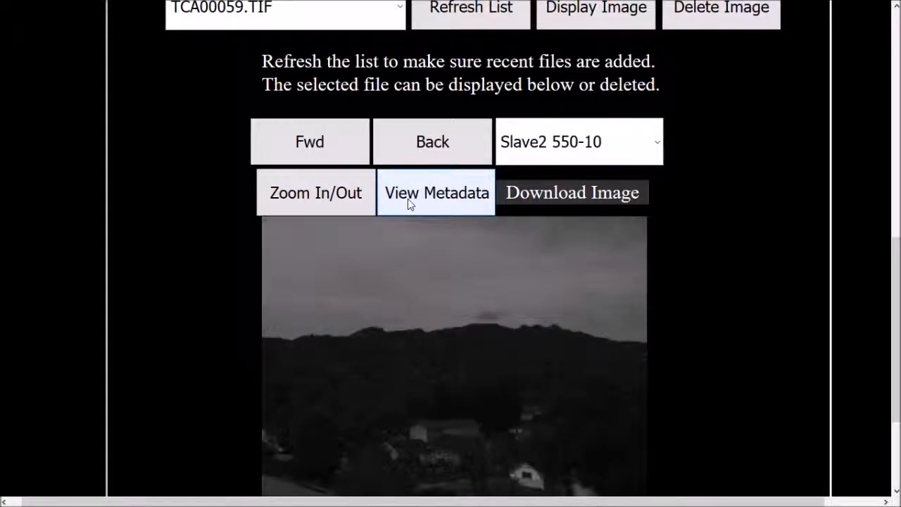
{"action": "scroll", "coordinate": [676, 274], "scroll_direction": "down", "scroll_amount": 2}
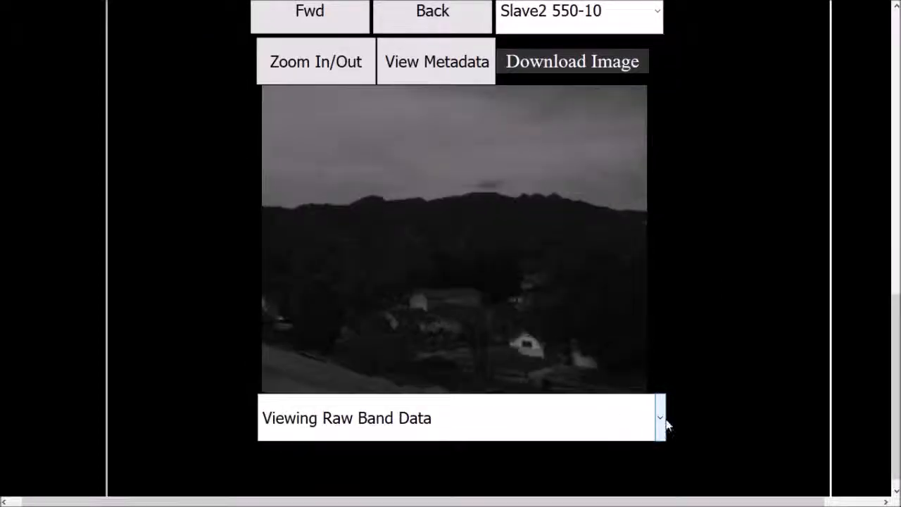
{"action": "left_click", "coordinate": [662, 423]}
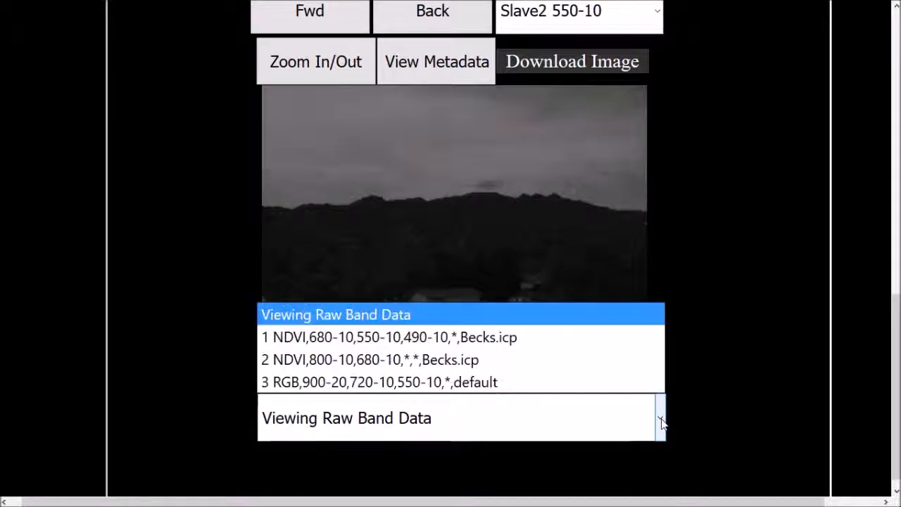